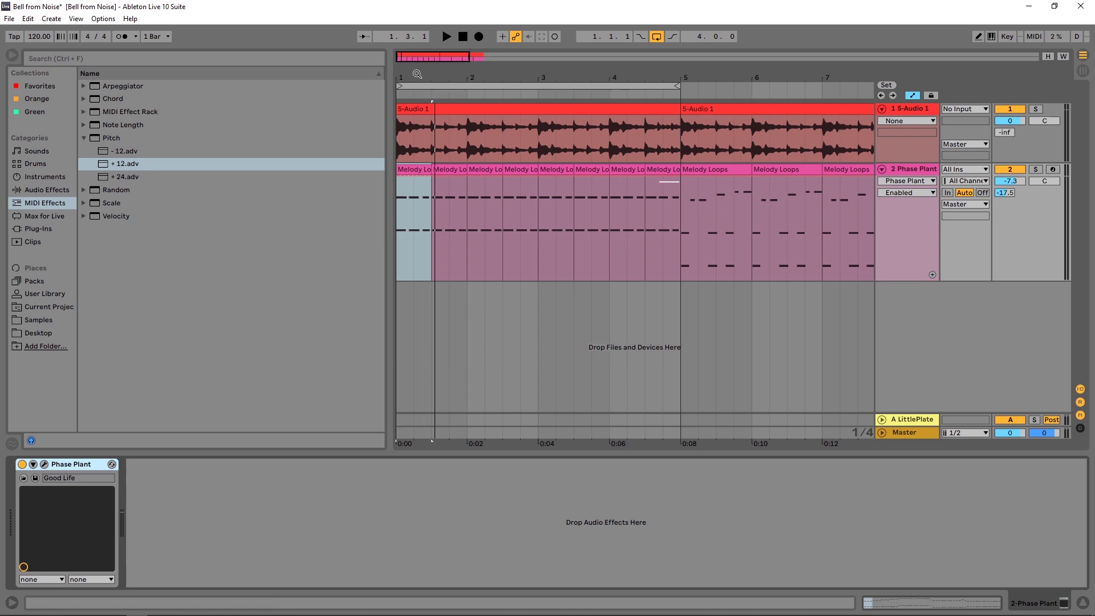
- Place the C Major scale preset ahead of Phase Plant, set its base to G and audition the loop
{"action": "key", "text": "space"}
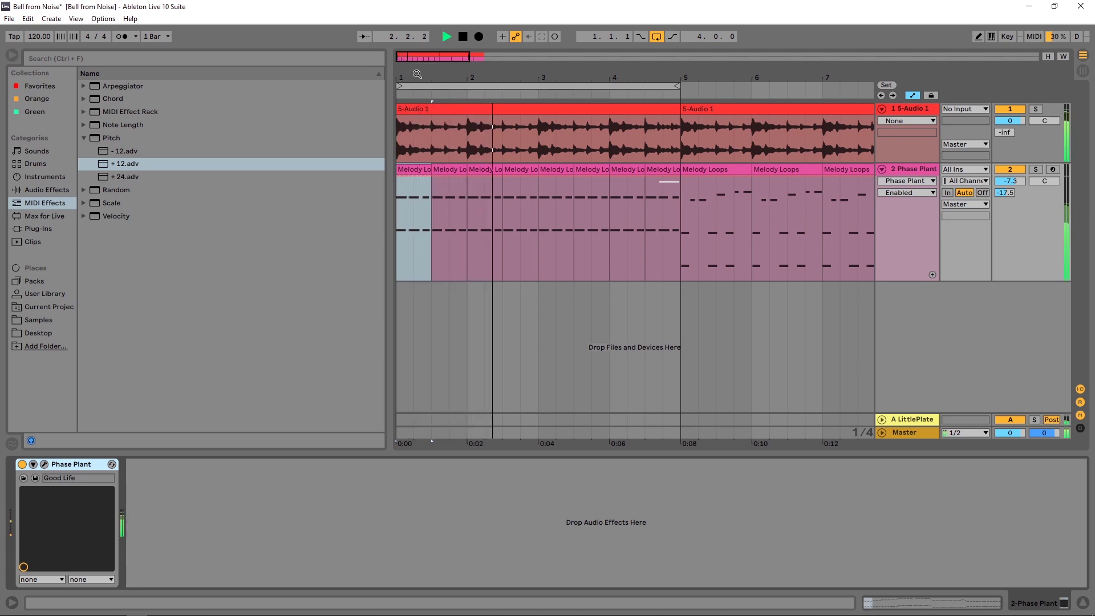
{"action": "key", "text": "space"}
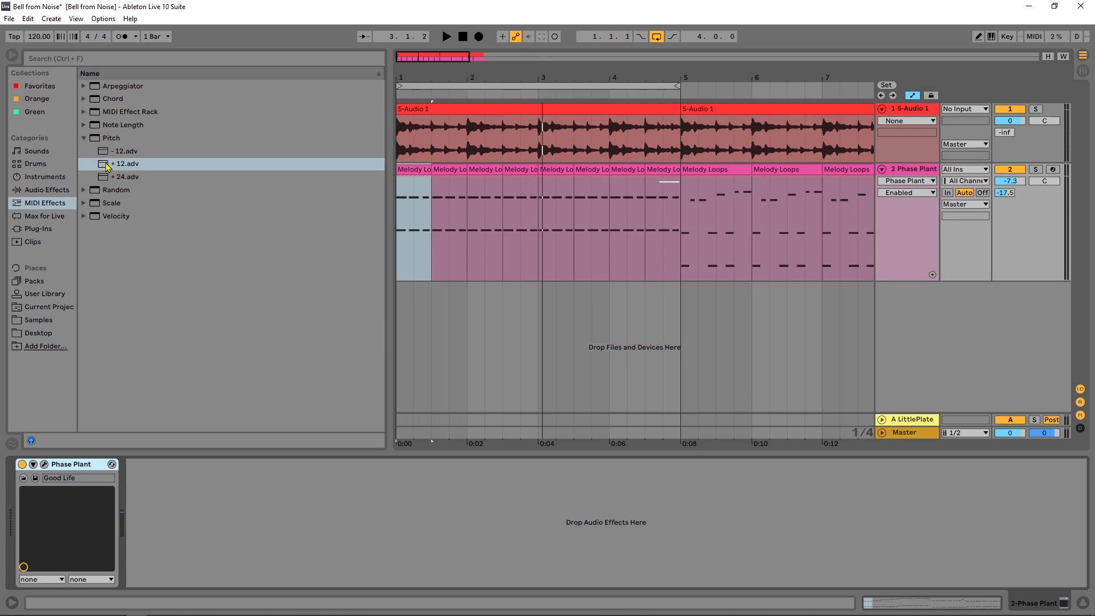
{"action": "left_click", "coordinate": [90, 204]}
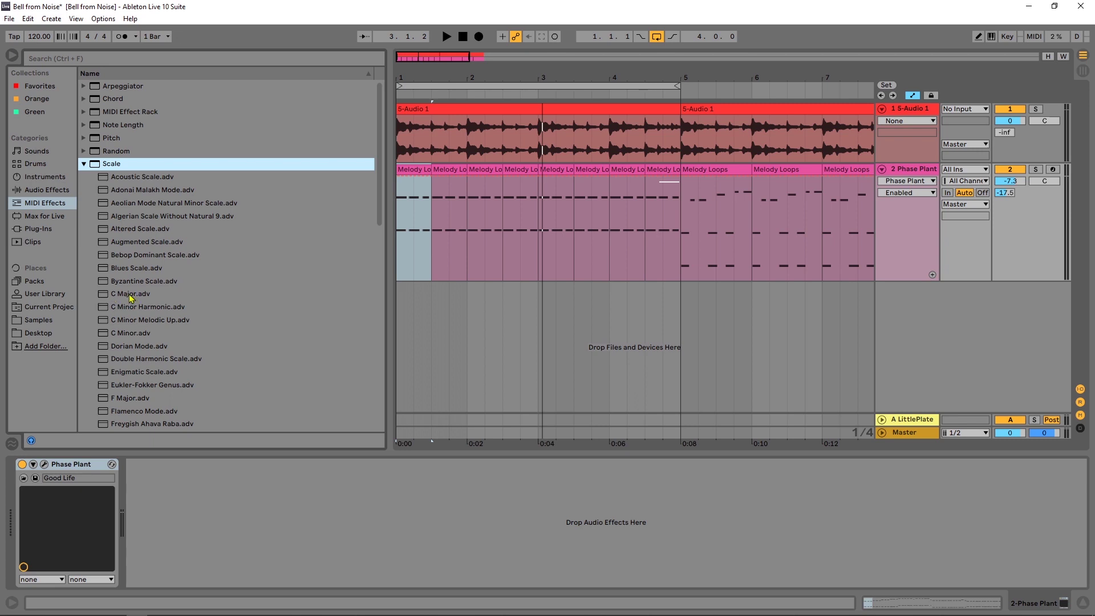
{"action": "left_click_drag", "start_coordinate": [130, 294], "coordinate": [38, 496]}
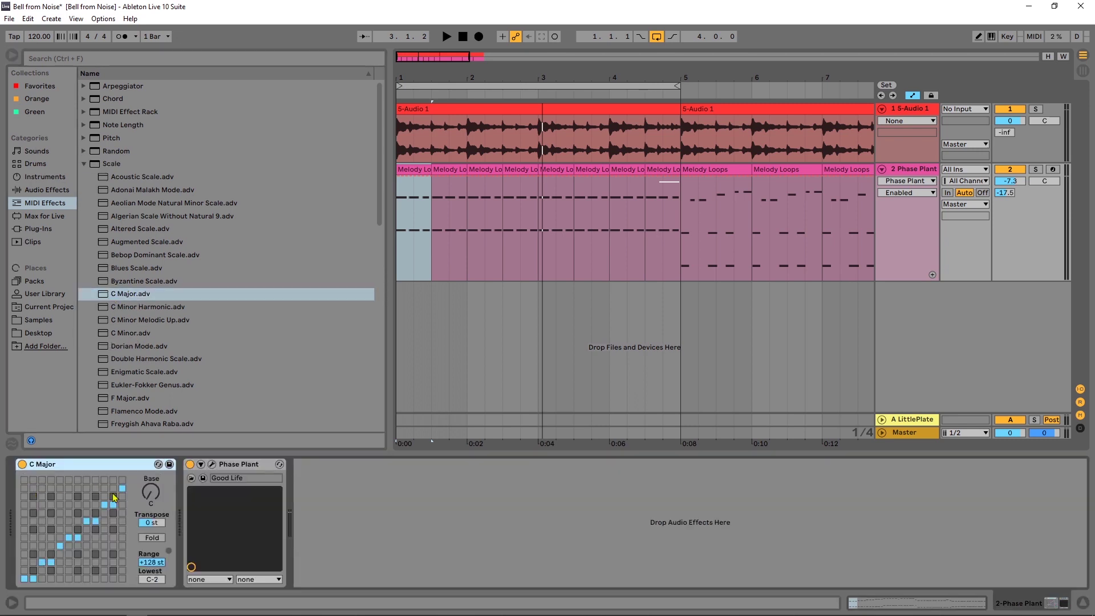
{"action": "left_click_drag", "start_coordinate": [154, 498], "coordinate": [154, 478]}
{"action": "key", "text": "space"}
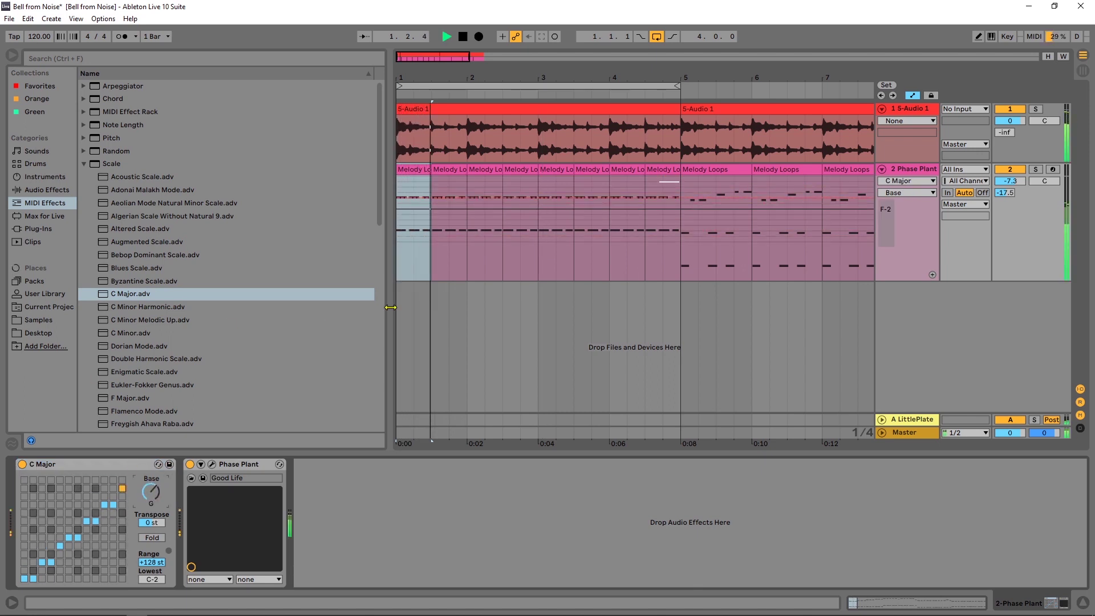
{"action": "key", "text": "space"}
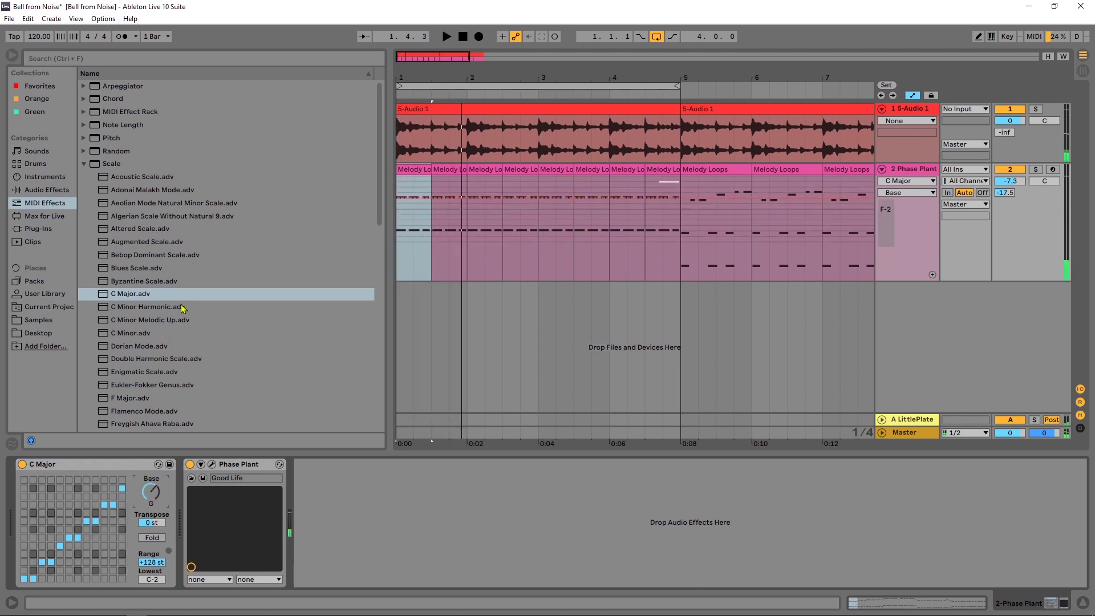
- Add the Pitch MIDI effect to the Phase Plant track and position it ahead of the C Major scale device
{"action": "left_click", "coordinate": [95, 140]}
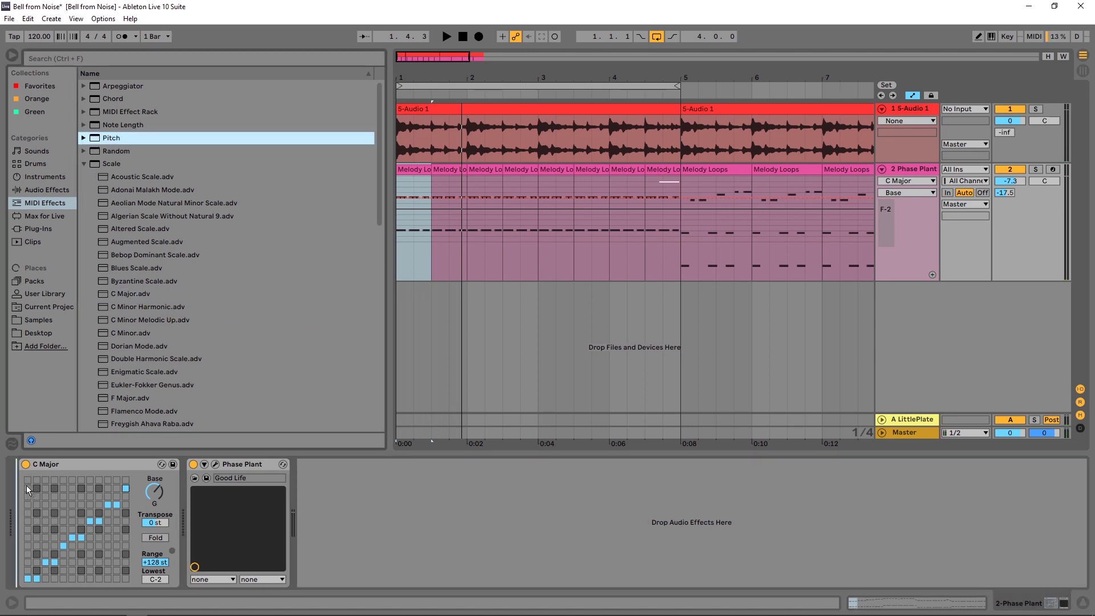
{"action": "left_click_drag", "start_coordinate": [29, 491], "coordinate": [29, 490]}
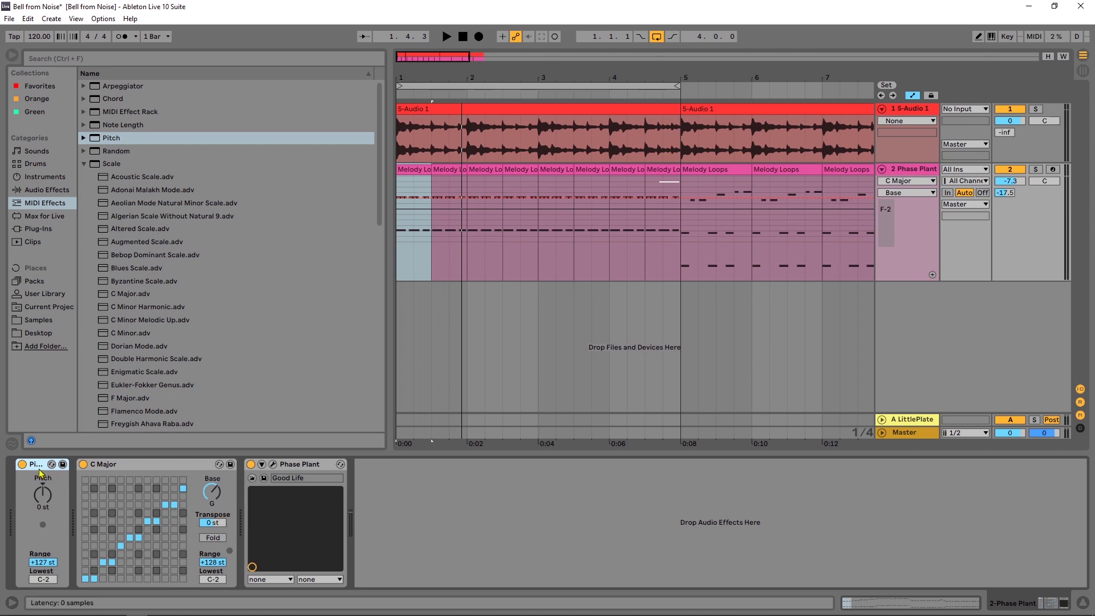
{"action": "left_click_drag", "start_coordinate": [43, 465], "coordinate": [228, 487]}
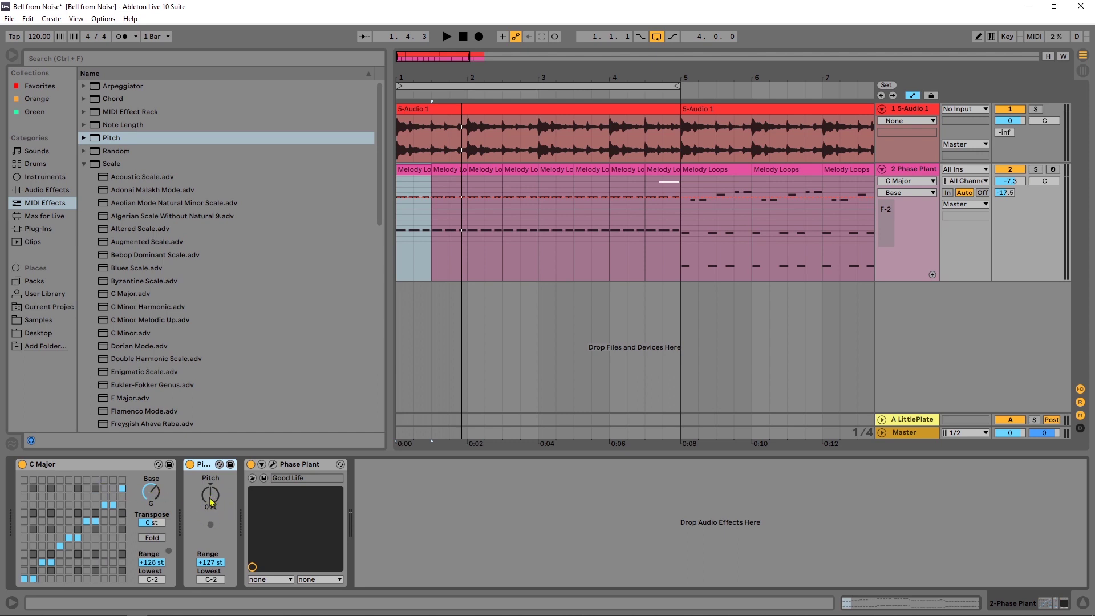
{"action": "left_click_drag", "start_coordinate": [209, 466], "coordinate": [47, 482]}
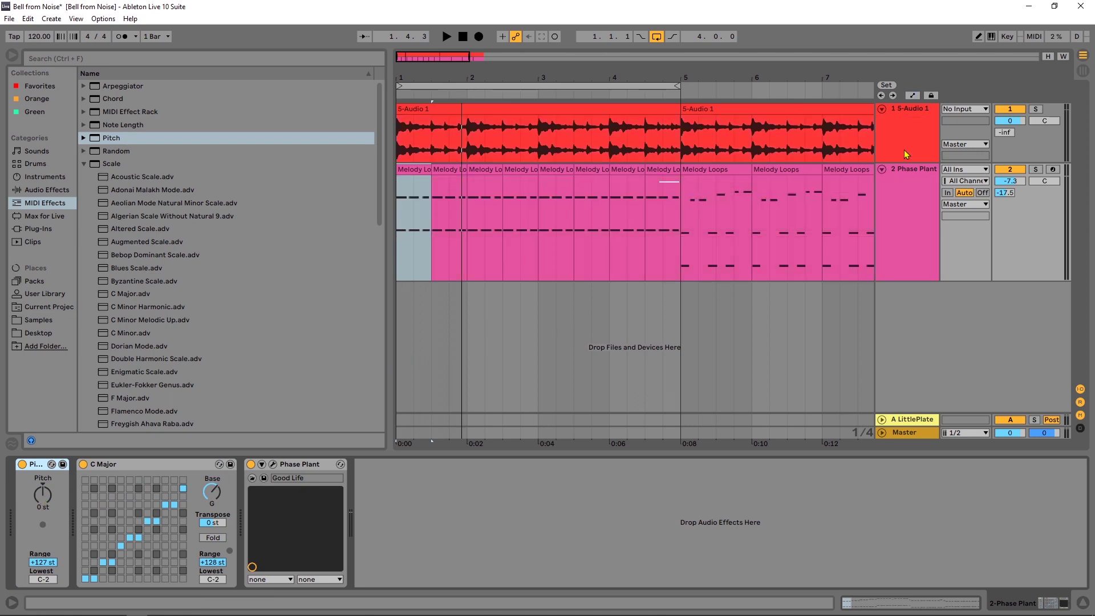
- Draw stepped Pitch automation on the Phase Plant track from 1.3 to bar 3, stepping through -3, -7 and -5 st, and audition it
{"action": "left_click", "coordinate": [992, 39]}
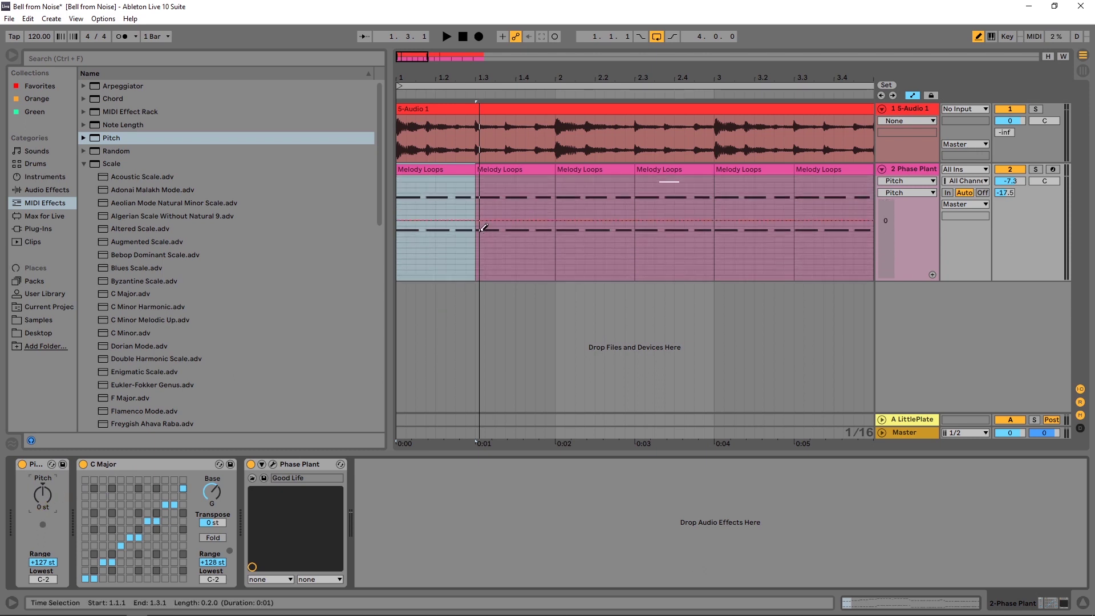
{"action": "mouse_move", "coordinate": [484, 220]}
{"action": "left_mouse_down"}
{"action": "mouse_move", "coordinate": [487, 231]}
{"action": "mouse_move", "coordinate": [556, 231]}
{"action": "mouse_move", "coordinate": [504, 233]}
{"action": "mouse_move", "coordinate": [559, 234]}
{"action": "mouse_move", "coordinate": [559, 258]}
{"action": "mouse_move", "coordinate": [630, 258]}
{"action": "mouse_move", "coordinate": [708, 230]}
{"action": "left_mouse_up"}
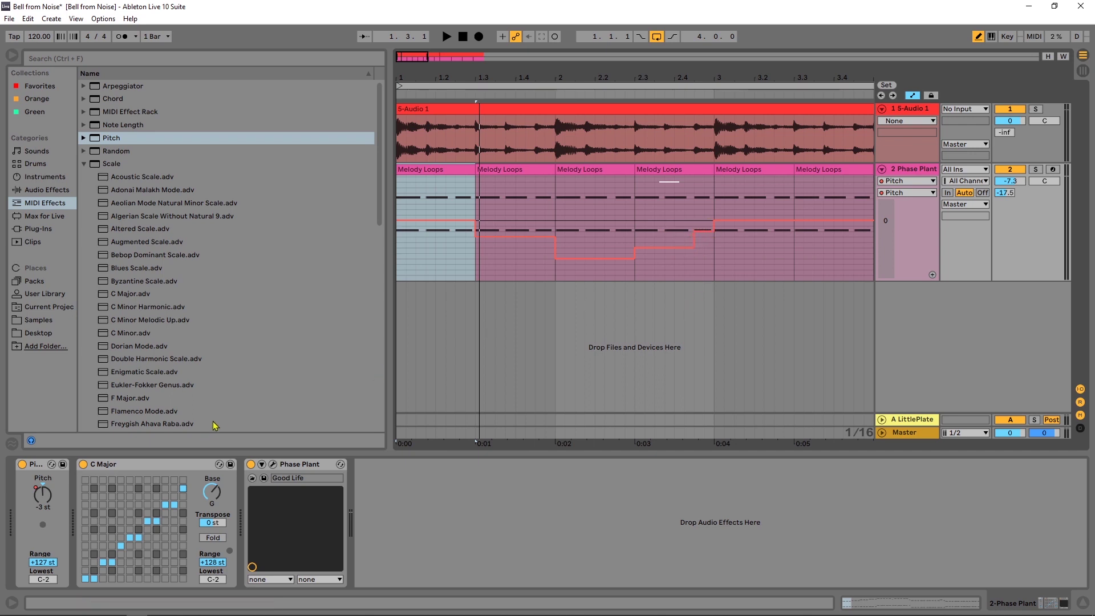
{"action": "key", "text": "space"}
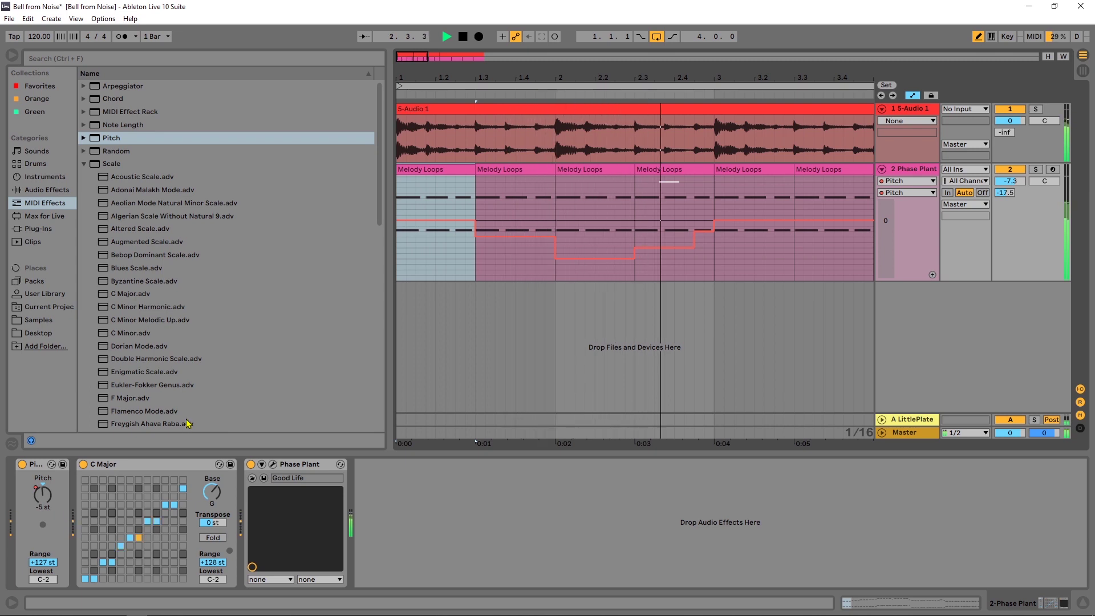
{"action": "key", "text": "space"}
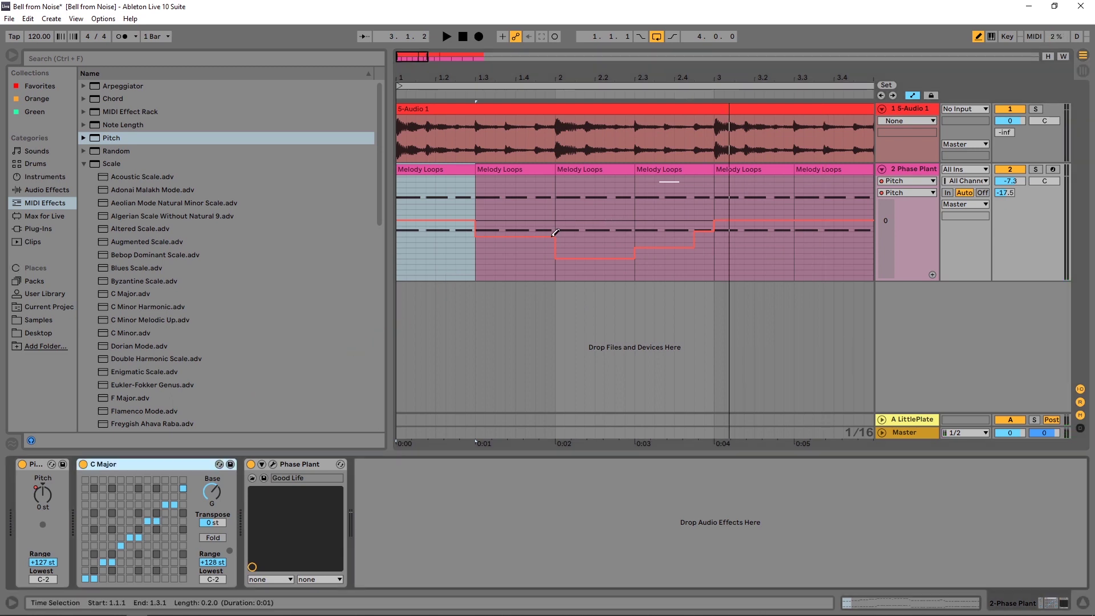
- Lower the Pitch automation between 1.3 and bar 2 by one semitone and audition the change
{"action": "left_click_drag", "start_coordinate": [621, 242], "coordinate": [636, 236]}
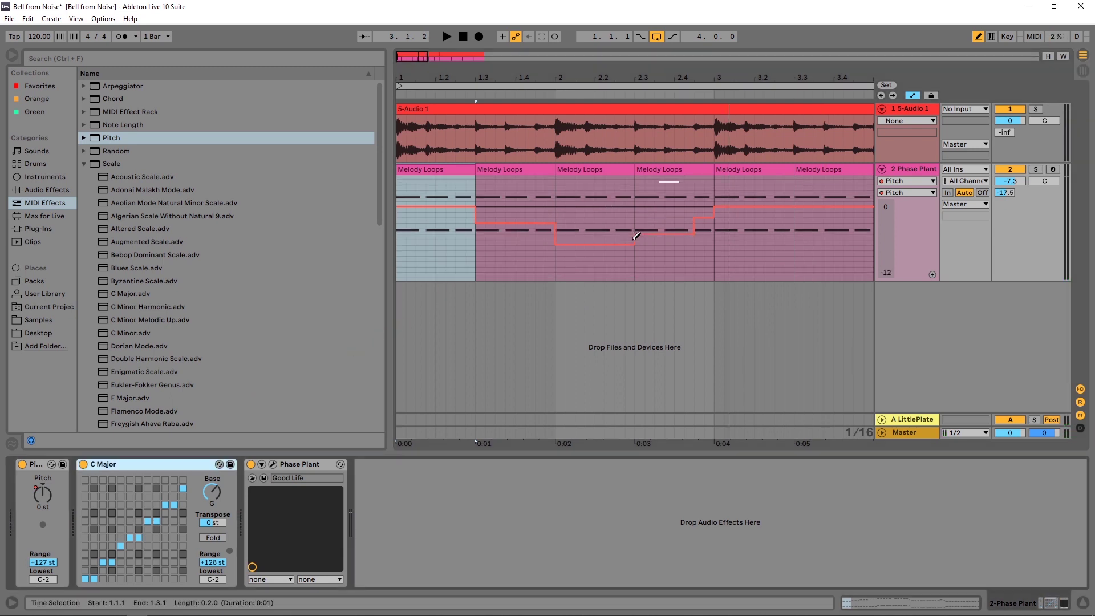
{"action": "key", "text": "space"}
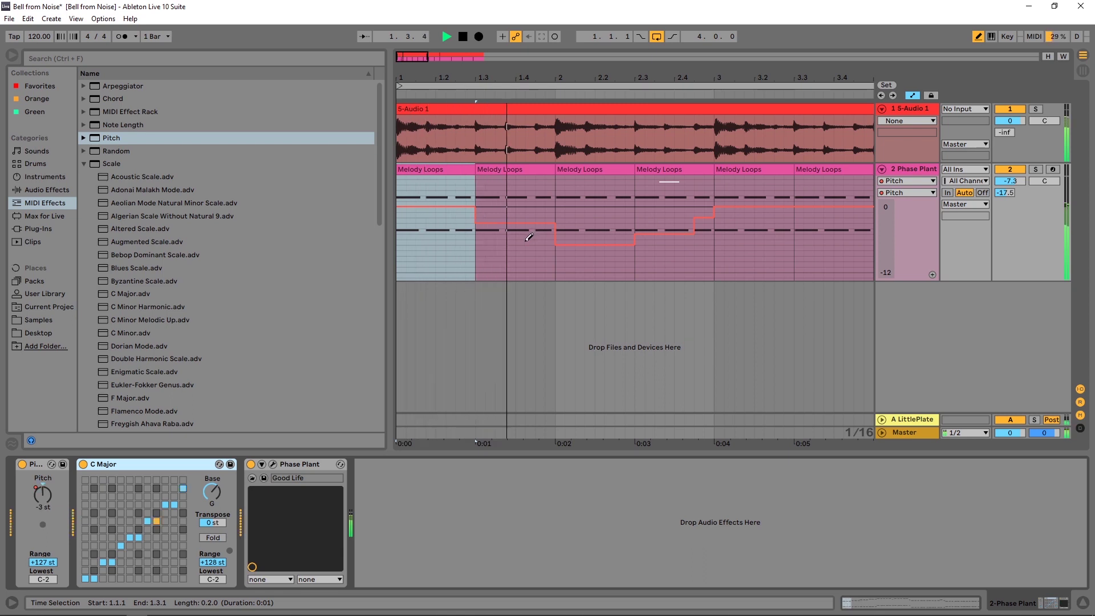
{"action": "left_click_drag", "start_coordinate": [484, 224], "coordinate": [556, 227]}
{"action": "key", "text": "space"}
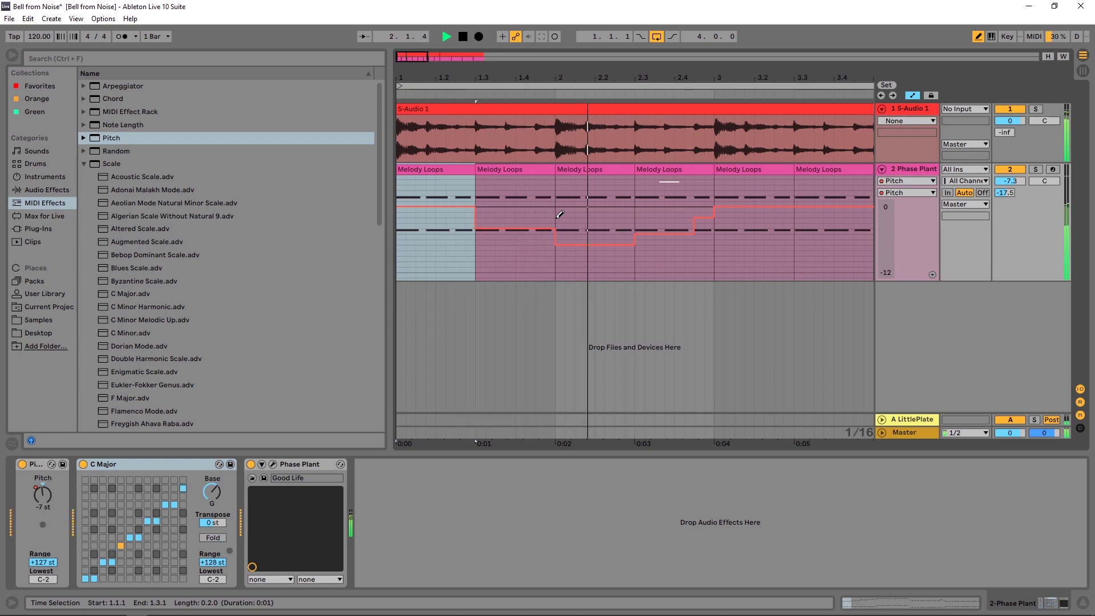
{"action": "key", "text": "space"}
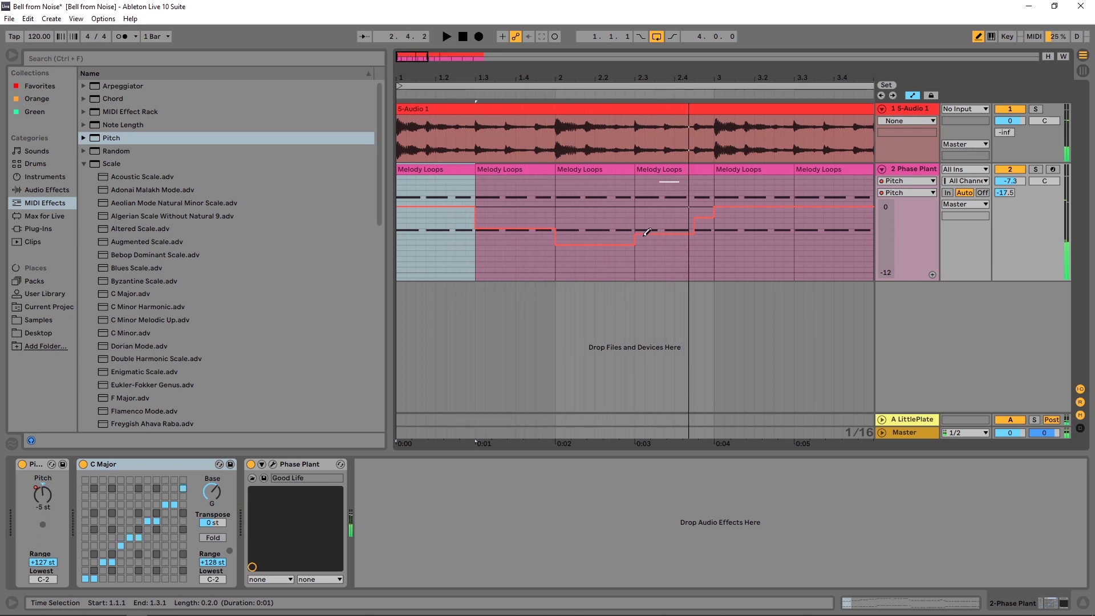
- Try lowering the Pitch automation step that starts at 2.3 to -6 st and play it back
{"action": "left_click_drag", "start_coordinate": [647, 232], "coordinate": [696, 239]}
{"action": "key", "text": "space"}
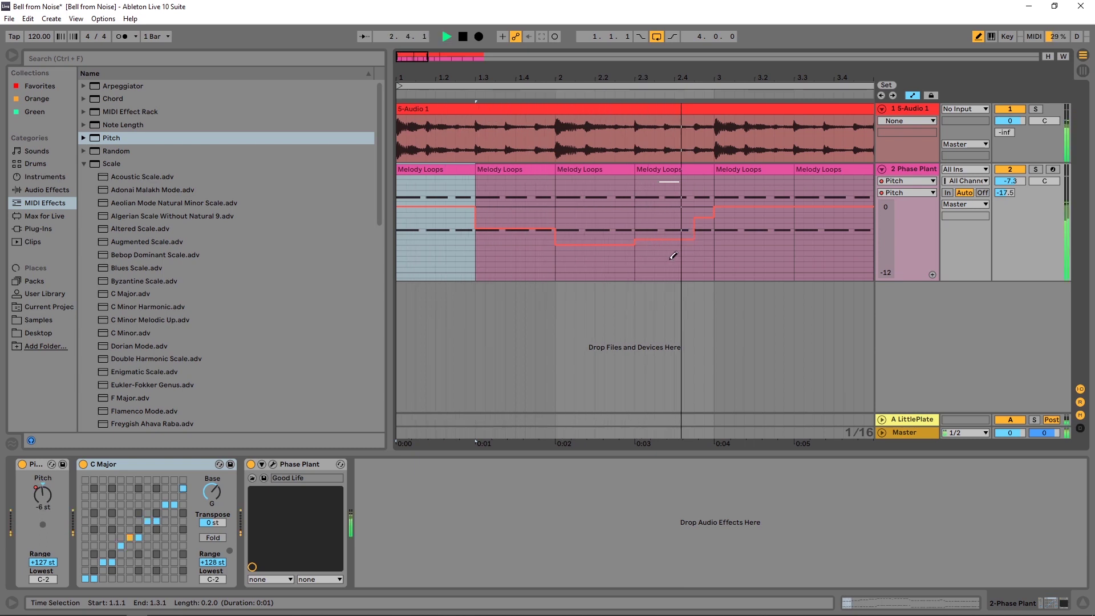
{"action": "key", "text": "space"}
- Raise the Pitch automation from 2.3 to about -3 st and the short step before bar 3 to about +3 st, auditioning both
{"action": "left_click_drag", "start_coordinate": [650, 226], "coordinate": [692, 218]}
{"action": "key", "text": "space"}
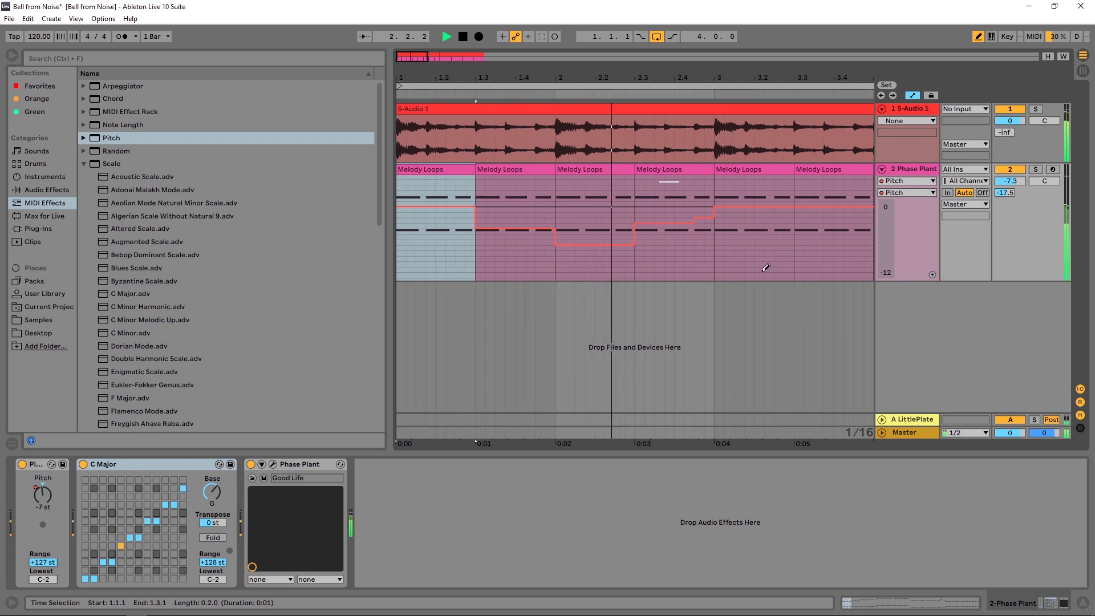
{"action": "key", "text": "space"}
{"action": "left_click_drag", "start_coordinate": [696, 196], "coordinate": [712, 189]}
{"action": "key", "text": "space"}
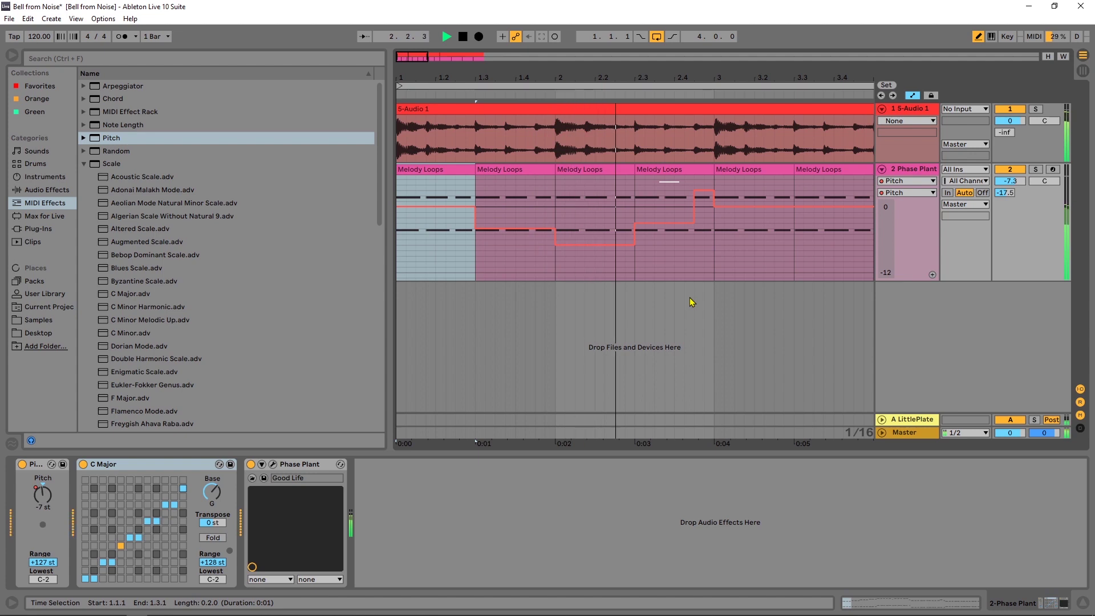
{"action": "key", "text": "space"}
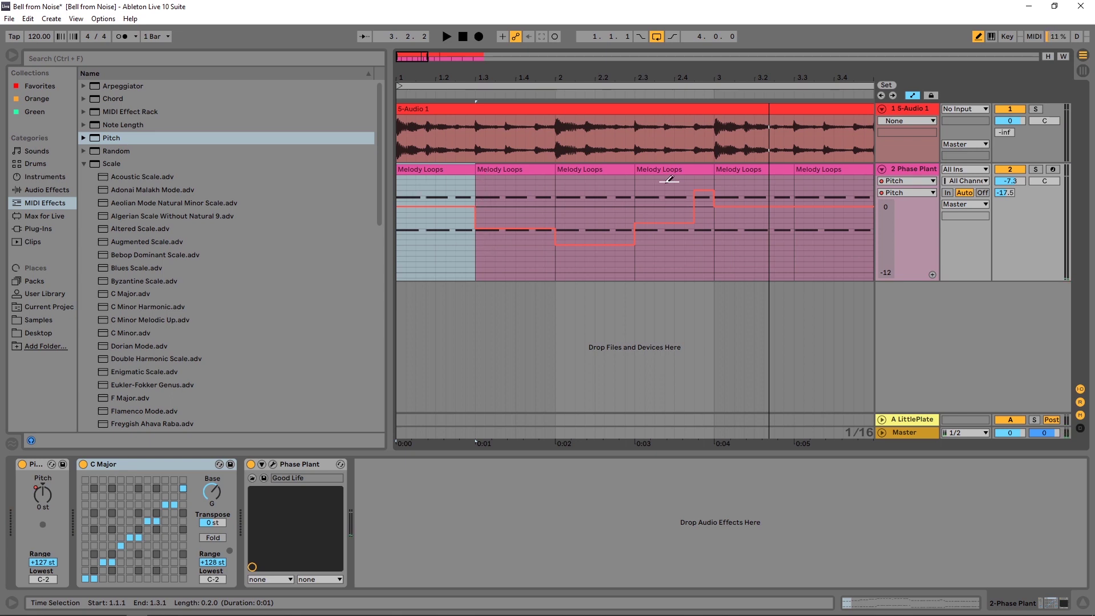
- Move the four-bar loop to bars 5 through 8 and audition the second melody section
{"action": "left_click_drag", "start_coordinate": [728, 73], "coordinate": [725, 63]}
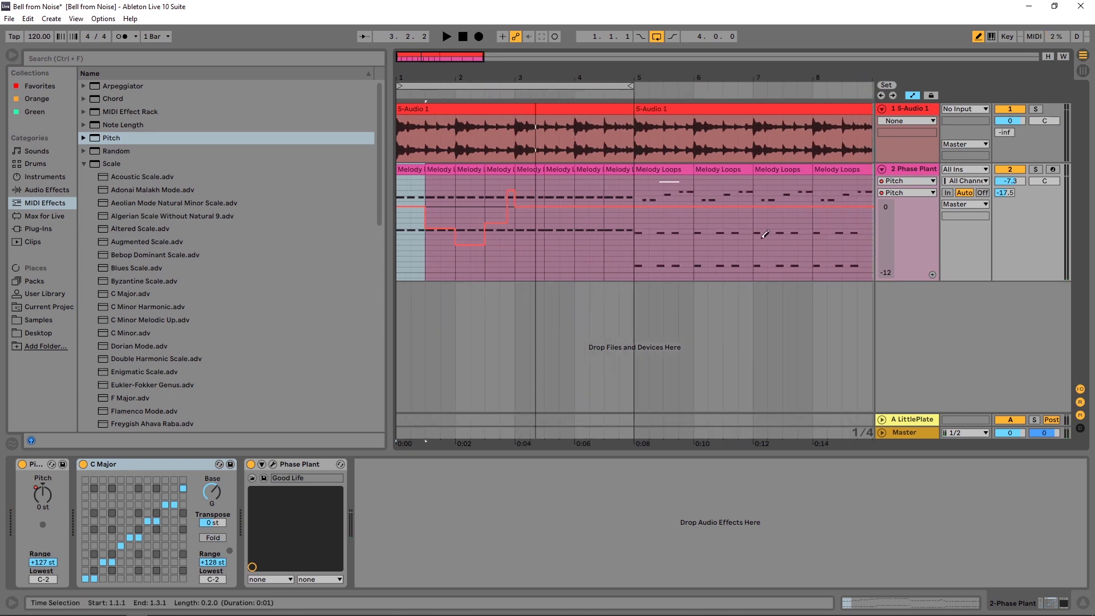
{"action": "left_click_drag", "start_coordinate": [558, 83], "coordinate": [796, 84]}
{"action": "key", "text": "space"}
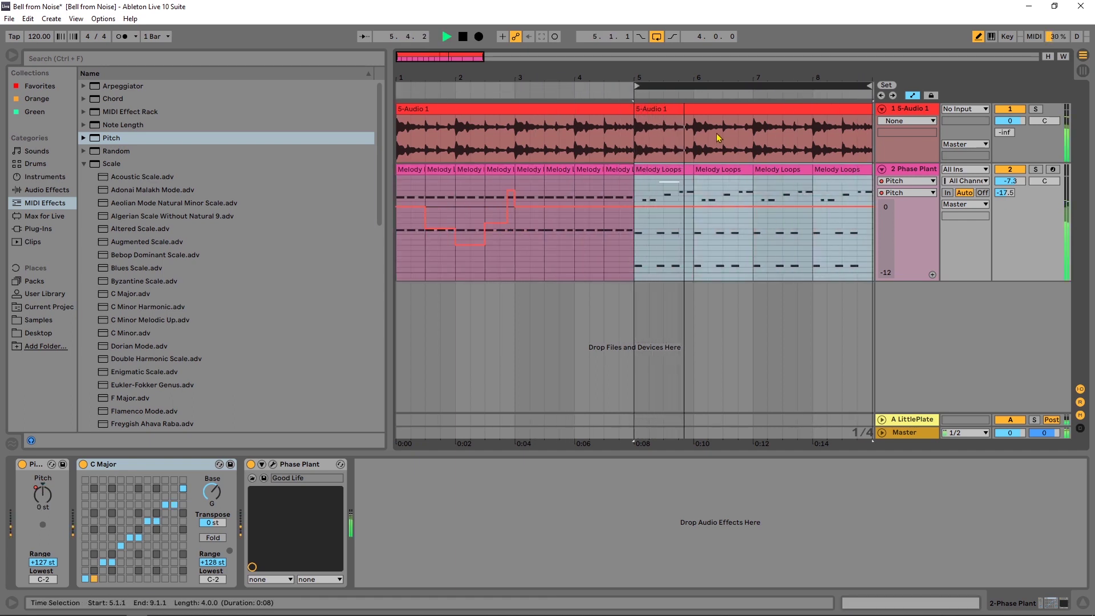
{"action": "scroll", "coordinate": [736, 237], "scroll_direction": "right", "scroll_amount": 5}
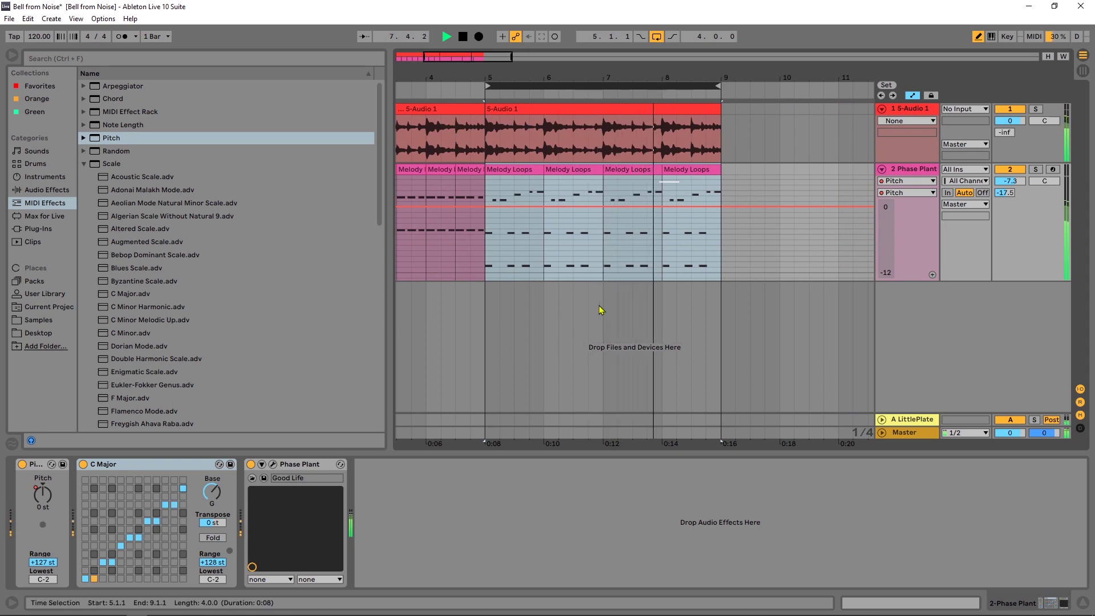
{"action": "key", "text": "space"}
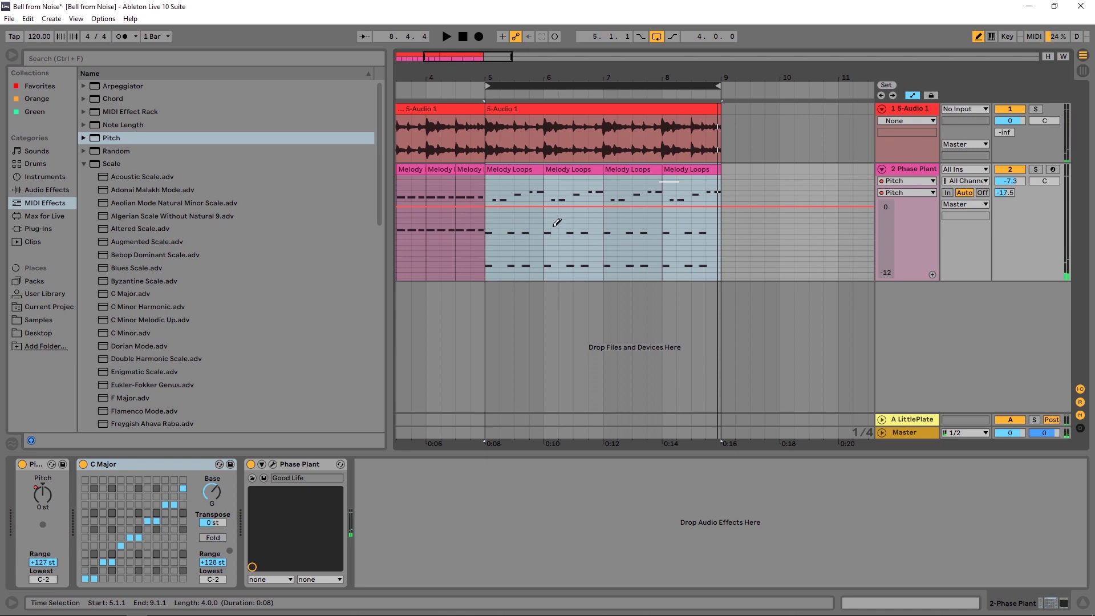
- Draw stepped Pitch automation across bars 6 to 8, rising through bar 7 and falling to -7 st before bar 9, and audition it
{"action": "mouse_move", "coordinate": [551, 207]}
{"action": "left_mouse_down"}
{"action": "mouse_move", "coordinate": [553, 233]}
{"action": "mouse_move", "coordinate": [554, 188]}
{"action": "mouse_move", "coordinate": [682, 208]}
{"action": "mouse_move", "coordinate": [700, 198]}
{"action": "mouse_move", "coordinate": [713, 242]}
{"action": "mouse_move", "coordinate": [724, 241]}
{"action": "left_mouse_up"}
{"action": "key", "text": "space"}
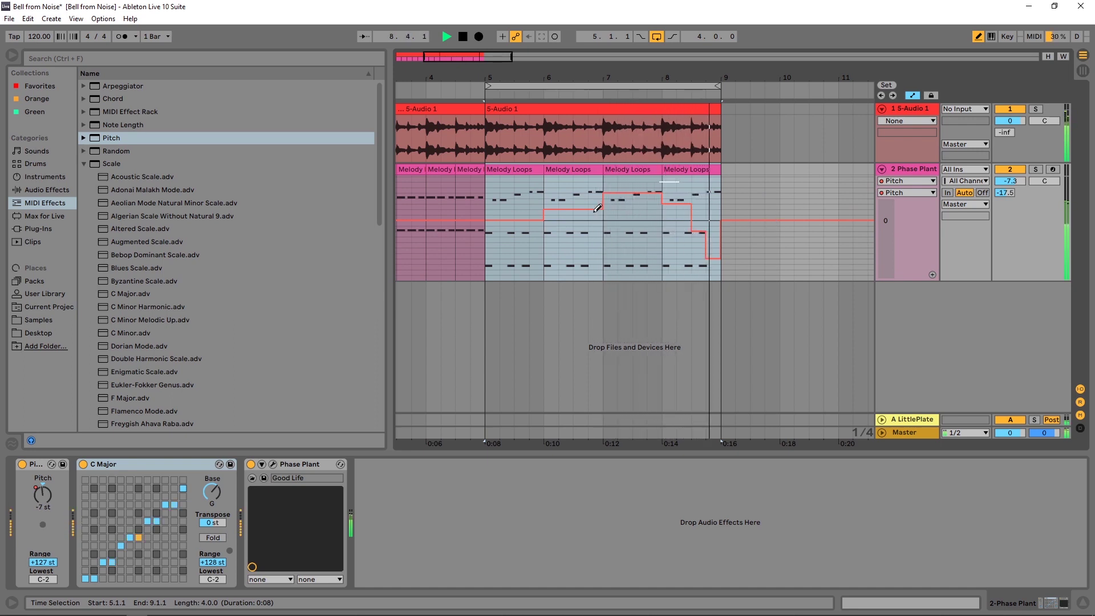
{"action": "key", "text": "space"}
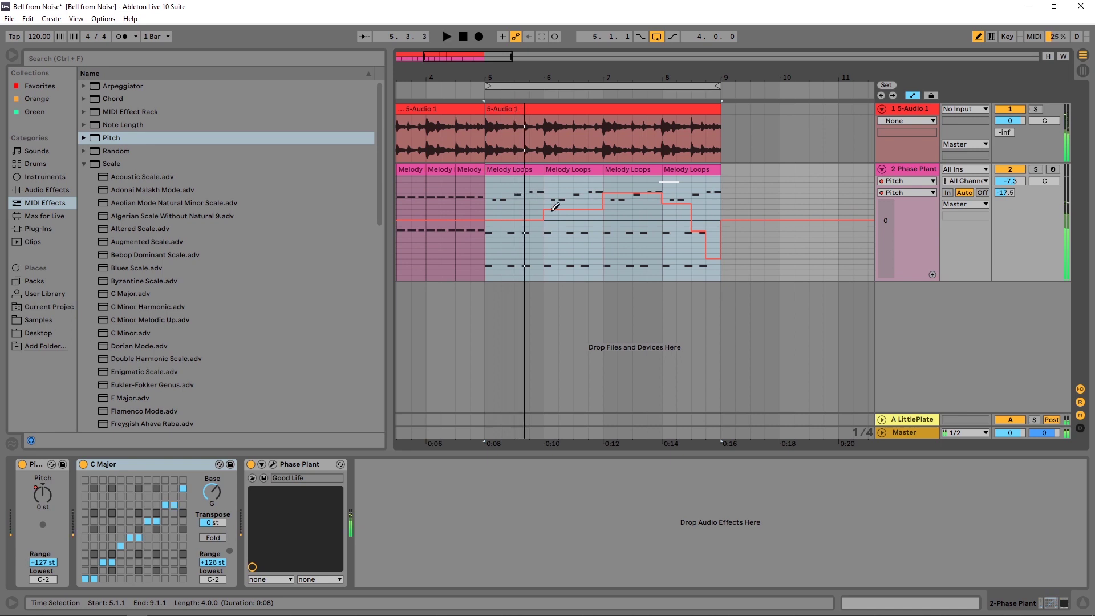
- Redraw the Pitch automation at -3 st in bar 6 and with a drop to -7 st at 8.3, and audition it
{"action": "mouse_move", "coordinate": [555, 209]}
{"action": "left_mouse_down"}
{"action": "mouse_move", "coordinate": [560, 242]}
{"action": "mouse_move", "coordinate": [602, 235]}
{"action": "left_mouse_up"}
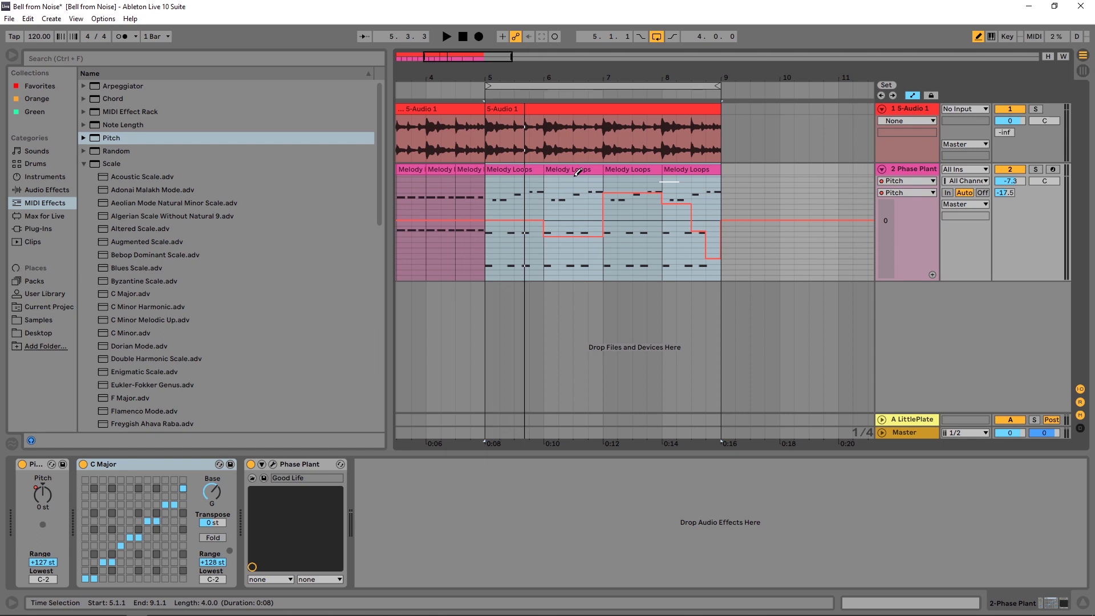
{"action": "key", "text": "space"}
{"action": "key", "text": "z"}
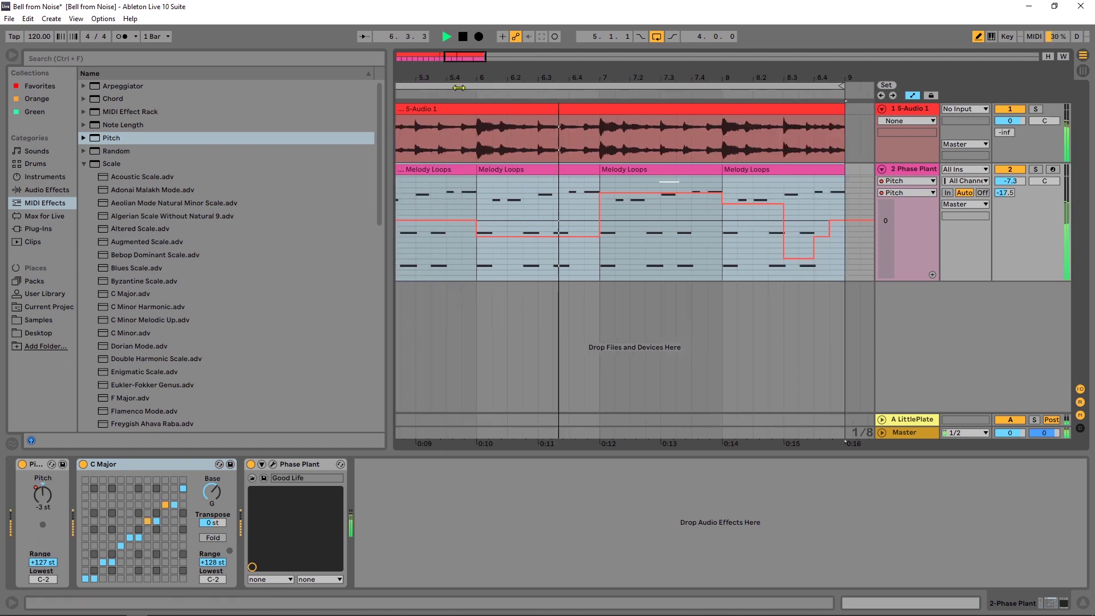
{"action": "left_click_drag", "start_coordinate": [491, 74], "coordinate": [782, 77]}
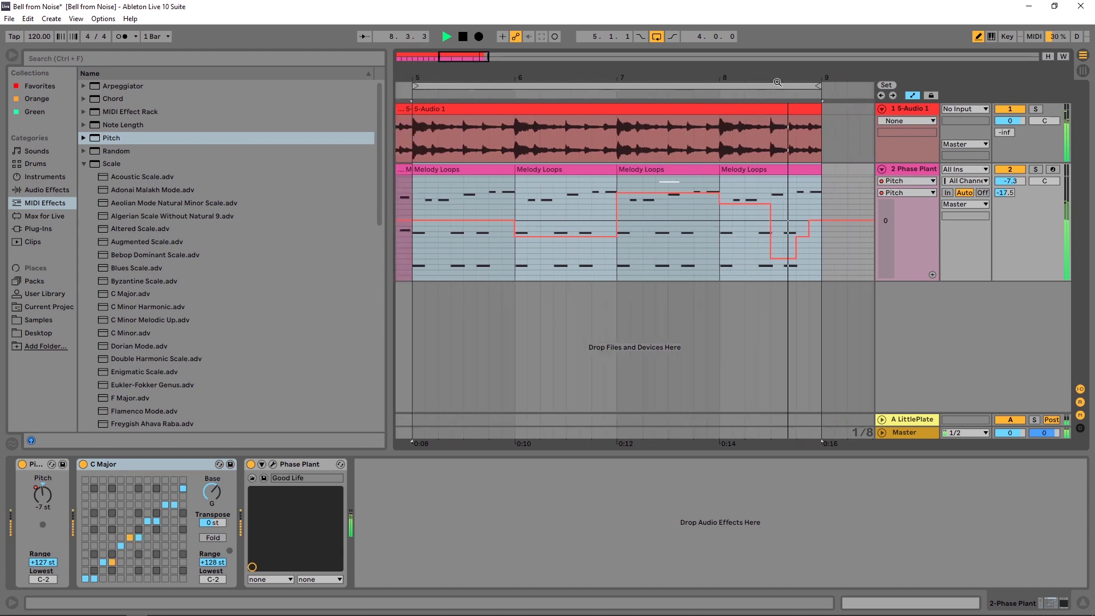
{"action": "key", "text": "space"}
{"action": "key", "text": "minus"}
{"action": "key", "text": "minus"}
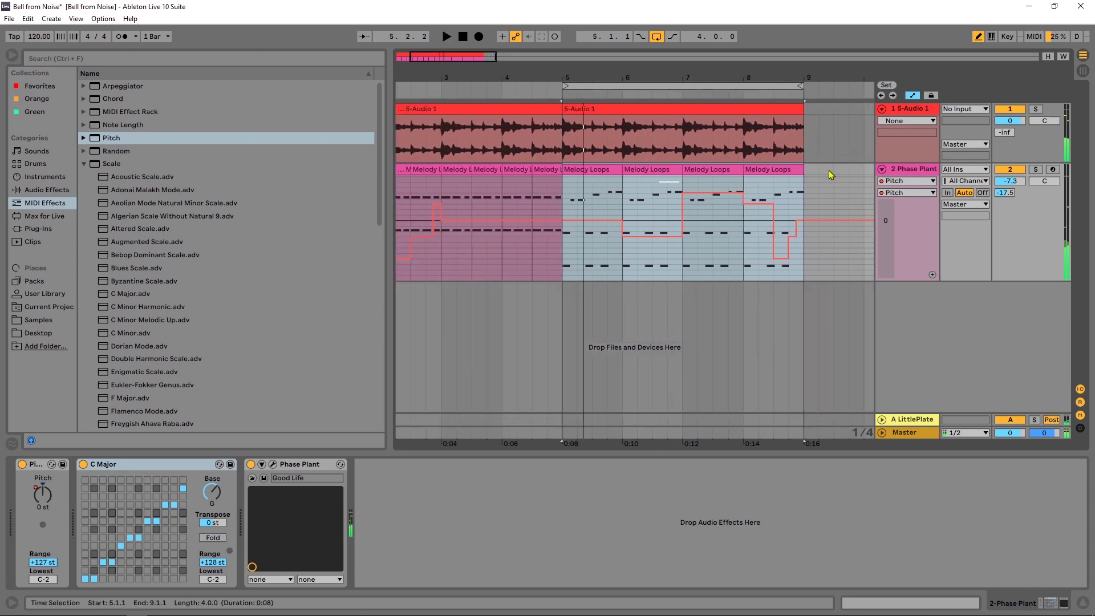
- Duplicate the Phase Plant track with its automation and select the bar 5 Melody Loops clip on the original track
{"action": "left_click", "coordinate": [906, 170]}
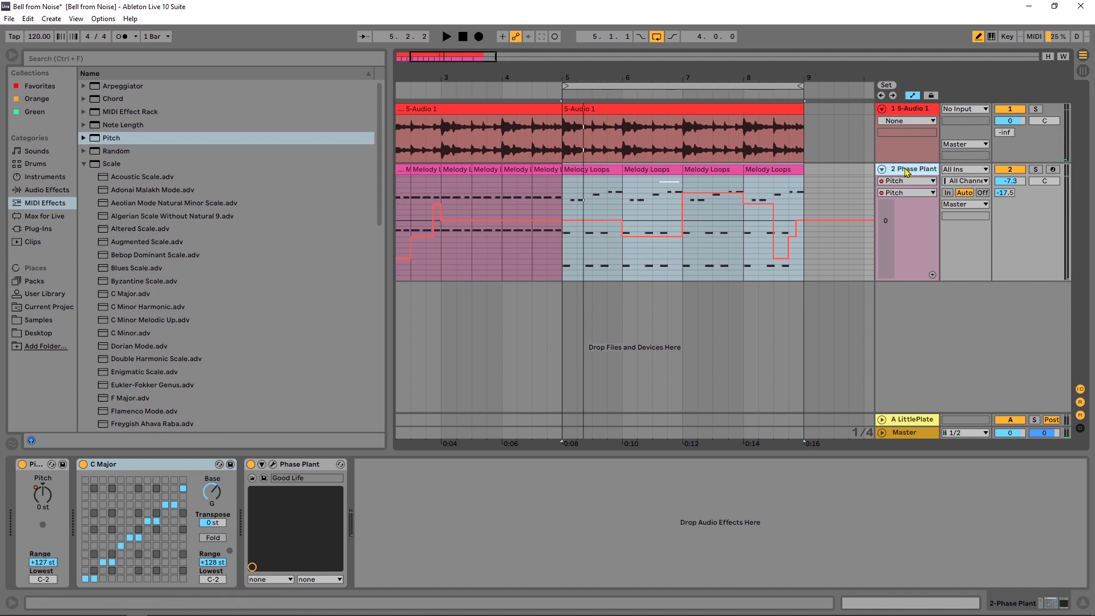
{"action": "key", "text": "ctrl+d"}
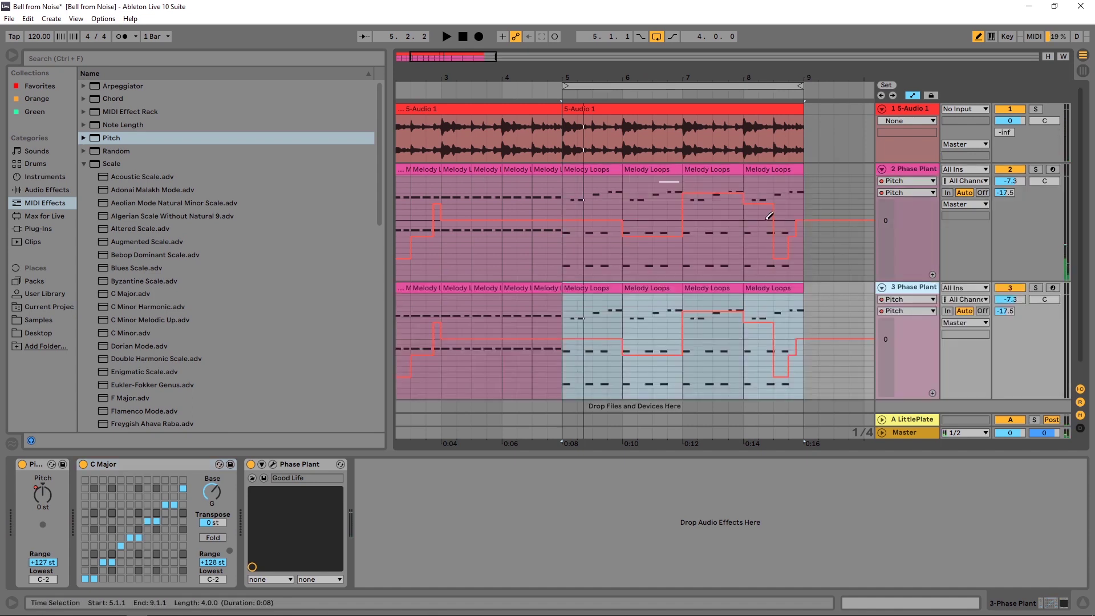
{"action": "left_click", "coordinate": [588, 170]}
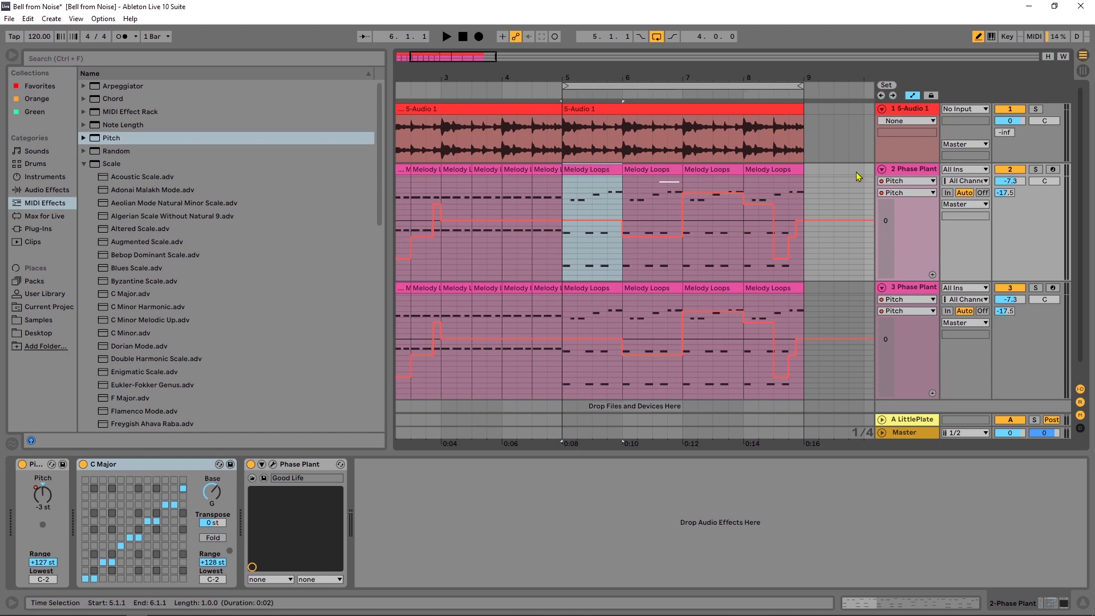
- Delete all F1 and F2 bass notes from the bar 5 clip on the original Phase Plant track
{"action": "key", "text": "a"}
{"action": "key", "text": "shift+Tab"}
{"action": "left_click_drag", "start_coordinate": [596, 372], "coordinate": [574, 246]}
{"action": "left_click", "coordinate": [590, 396]}
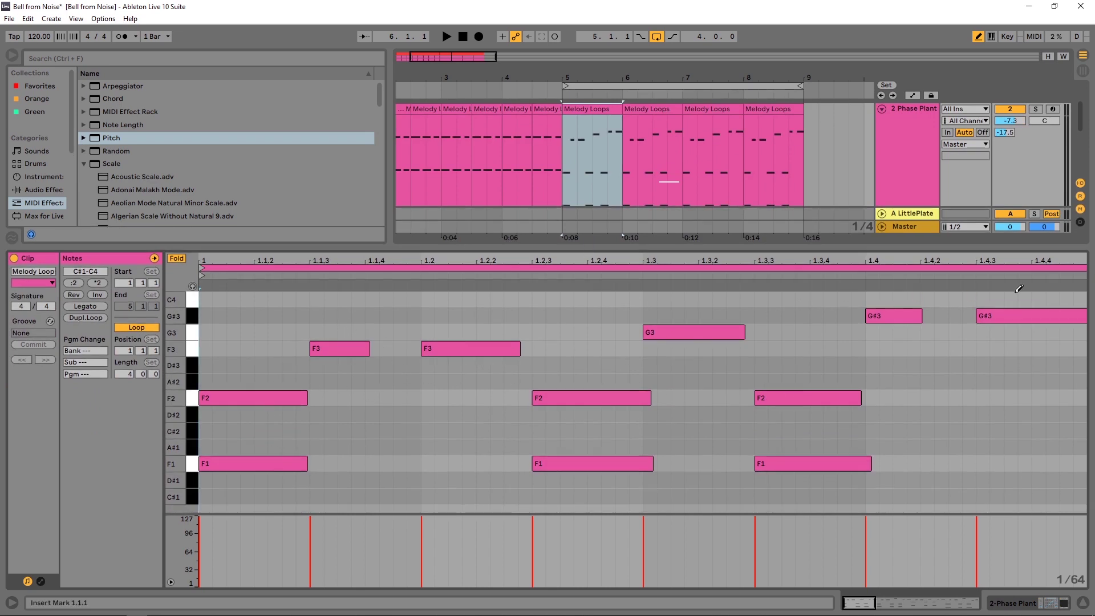
{"action": "key", "text": "b"}
{"action": "mouse_move", "coordinate": [262, 383]}
{"action": "left_mouse_down"}
{"action": "mouse_move", "coordinate": [424, 470]}
{"action": "mouse_move", "coordinate": [852, 468]}
{"action": "left_mouse_up"}
{"action": "key", "text": "Delete"}
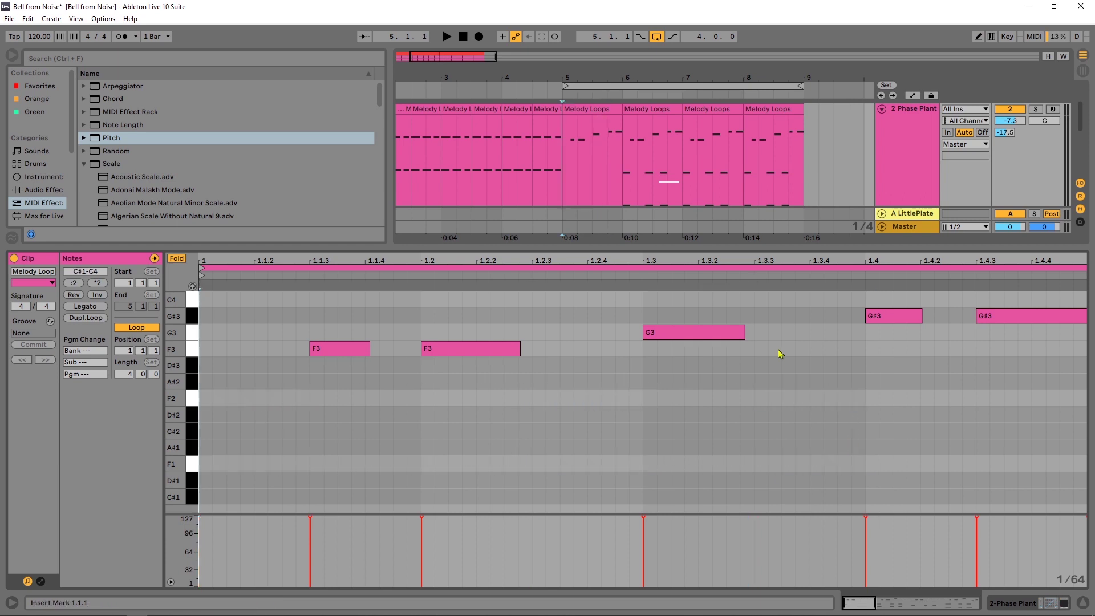
- Duplicate the melody-only bar 5 clip over bars 6 to 8 on the original Phase Plant track
{"action": "scroll", "coordinate": [704, 170], "scroll_direction": "up", "scroll_amount": 1}
{"action": "left_click", "coordinate": [597, 141]}
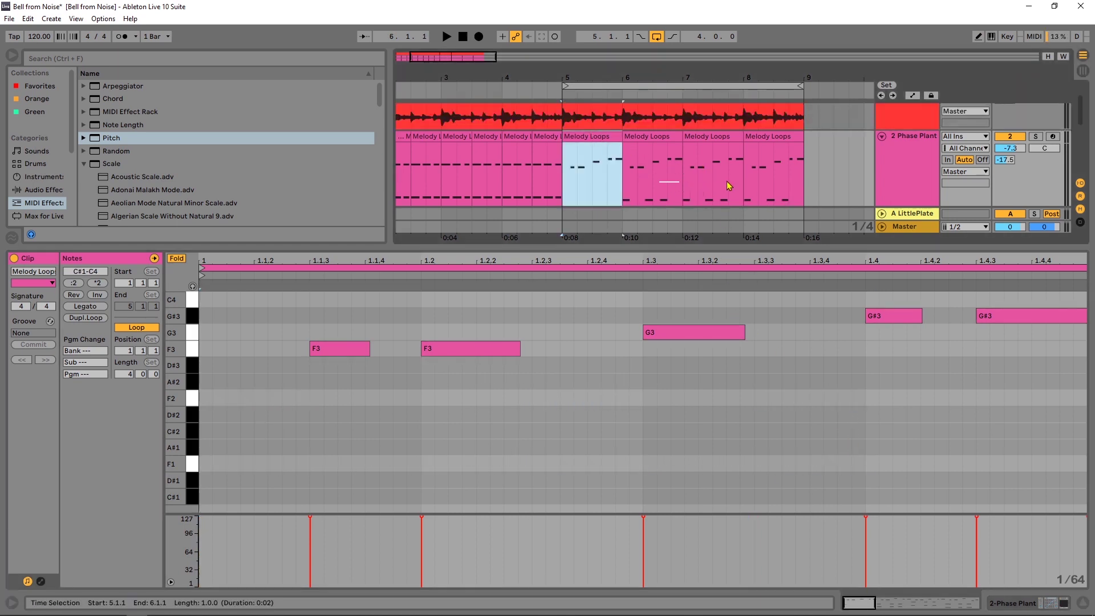
{"action": "key", "text": "Right"}
{"action": "key", "text": "Right"}
{"action": "key", "text": "Right"}
{"action": "scroll", "coordinate": [841, 161], "scroll_direction": "down", "scroll_amount": 1}
{"action": "key", "text": "ctrl+z"}
{"action": "key", "text": "ctrl+z"}
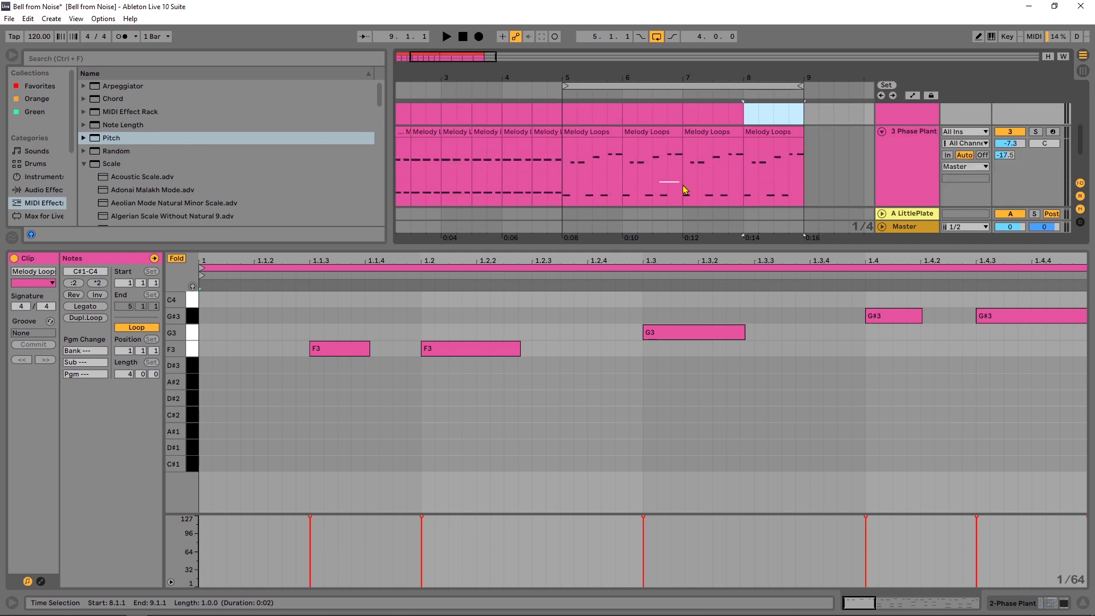
- Delete the F3, G3 and G#3 notes from the duplicate track's bar 5 clip and duplicate the bass-only clip over bars 6 to 8
{"action": "left_click_drag", "start_coordinate": [1015, 346], "coordinate": [311, 318]}
{"action": "key", "text": "Delete"}
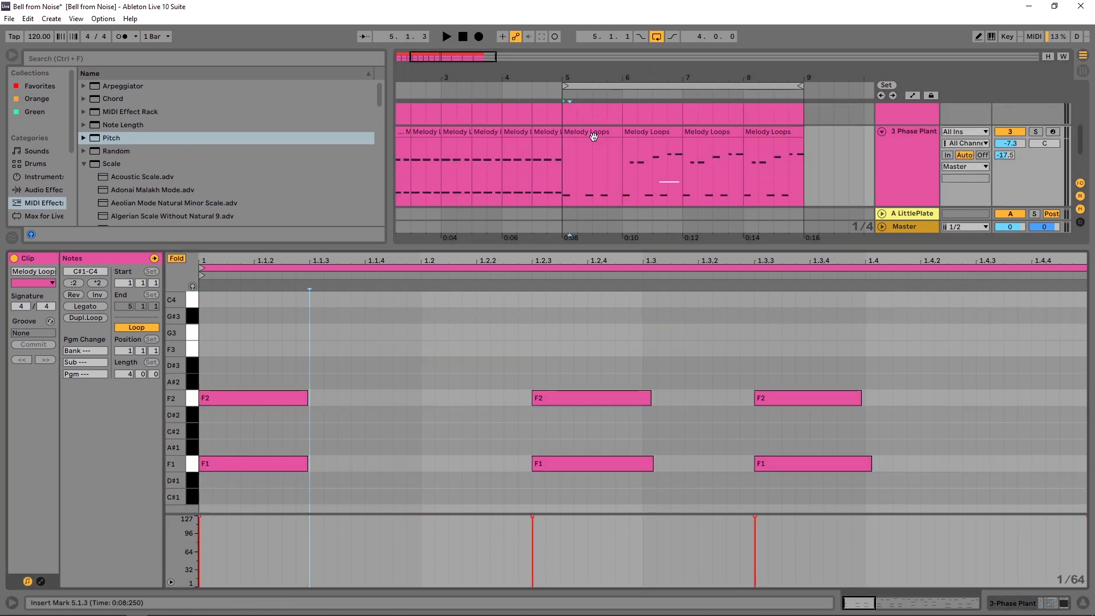
{"action": "left_click", "coordinate": [595, 135]}
{"action": "key", "text": "Right"}
{"action": "key", "text": "Right"}
{"action": "key", "text": "Right"}
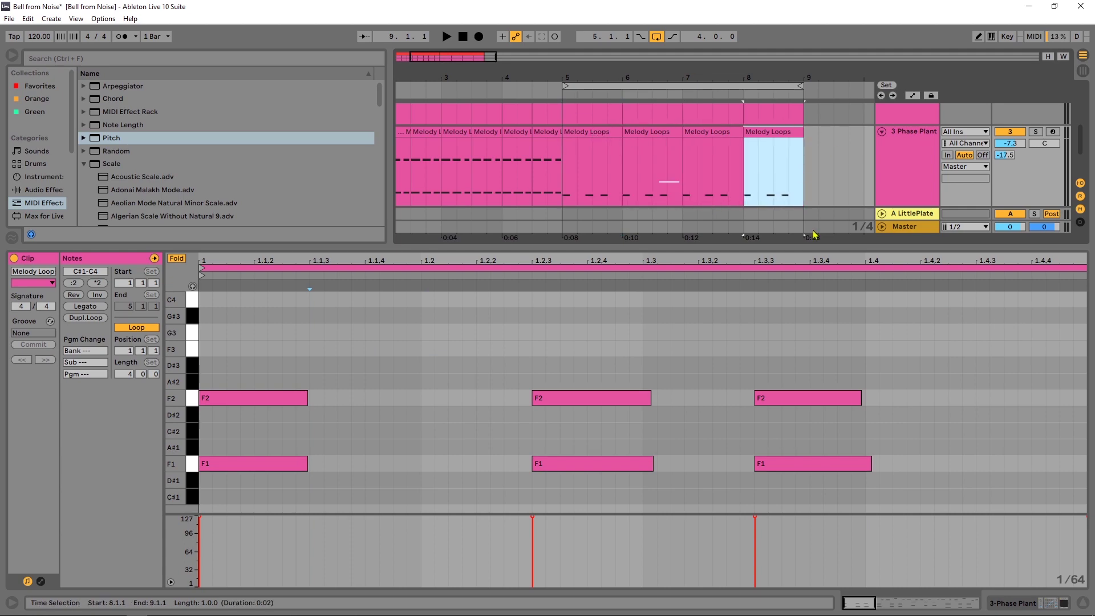
- Shrink the note editor, audition the separated melody and bass tracks, and show the bass track's devices
{"action": "left_click_drag", "start_coordinate": [779, 249], "coordinate": [778, 394]}
{"action": "left_click_drag", "start_coordinate": [924, 251], "coordinate": [917, 274]}
{"action": "left_click_drag", "start_coordinate": [907, 199], "coordinate": [910, 167]}
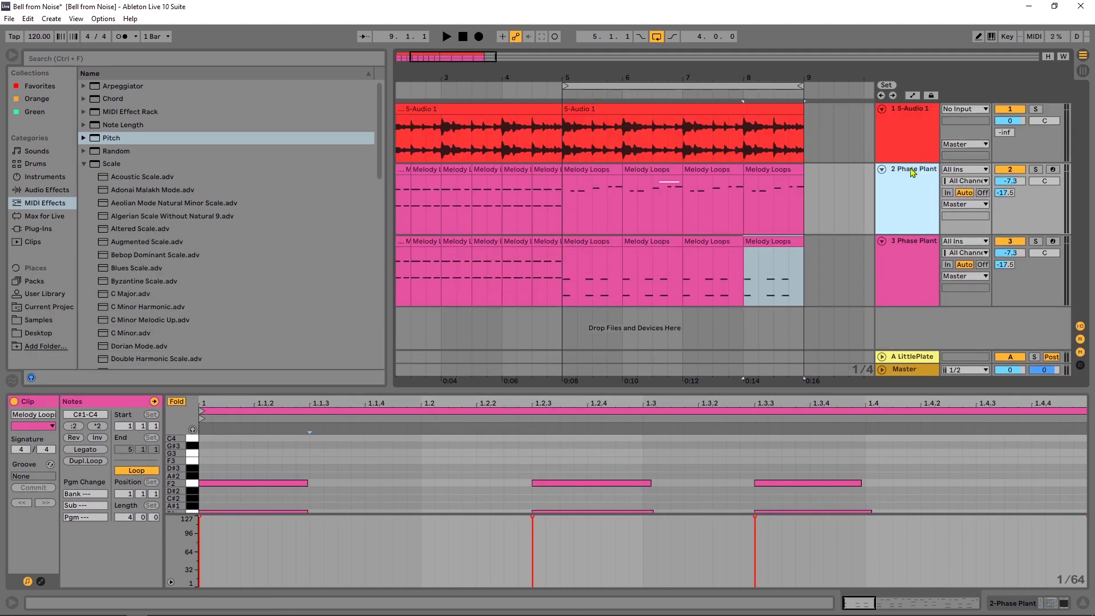
{"action": "key", "text": "space"}
{"action": "key", "text": "space"}
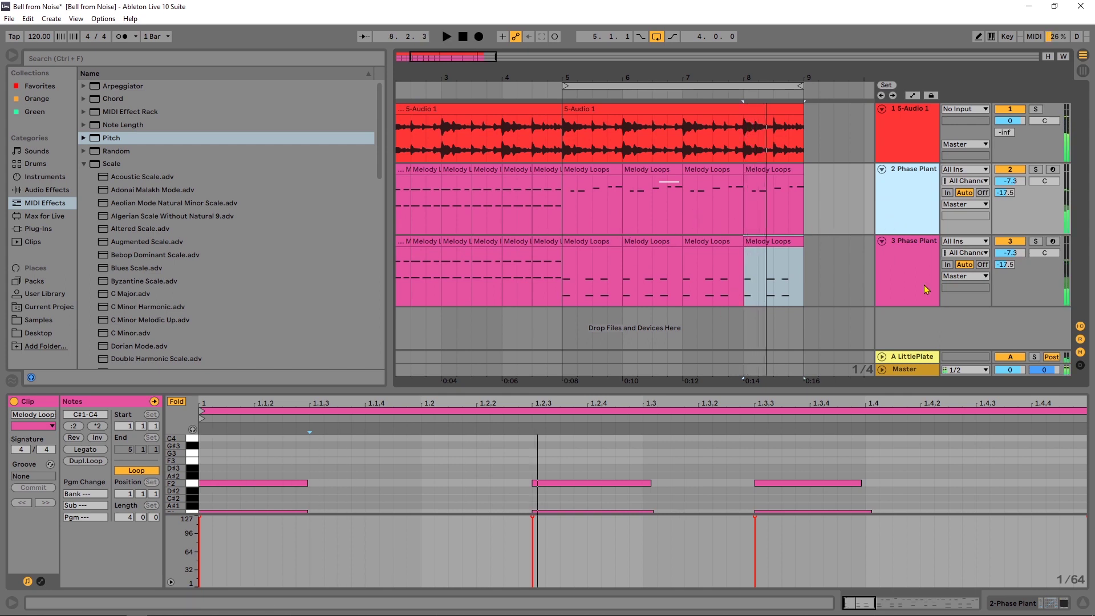
{"action": "left_click", "coordinate": [927, 289]}
{"action": "key", "text": "shift+Tab"}
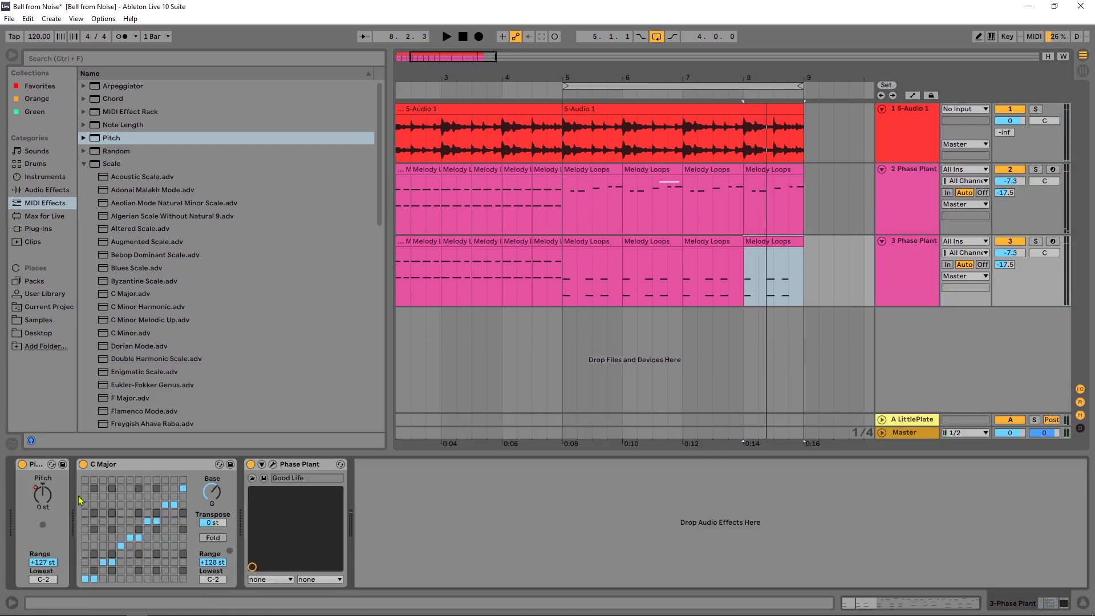
- Clear both tracks' Pitch automation over bars 5 to 8, then draw bar 6 at +2 st for melody and below zero for bass, auditioning it
{"action": "key", "text": "a"}
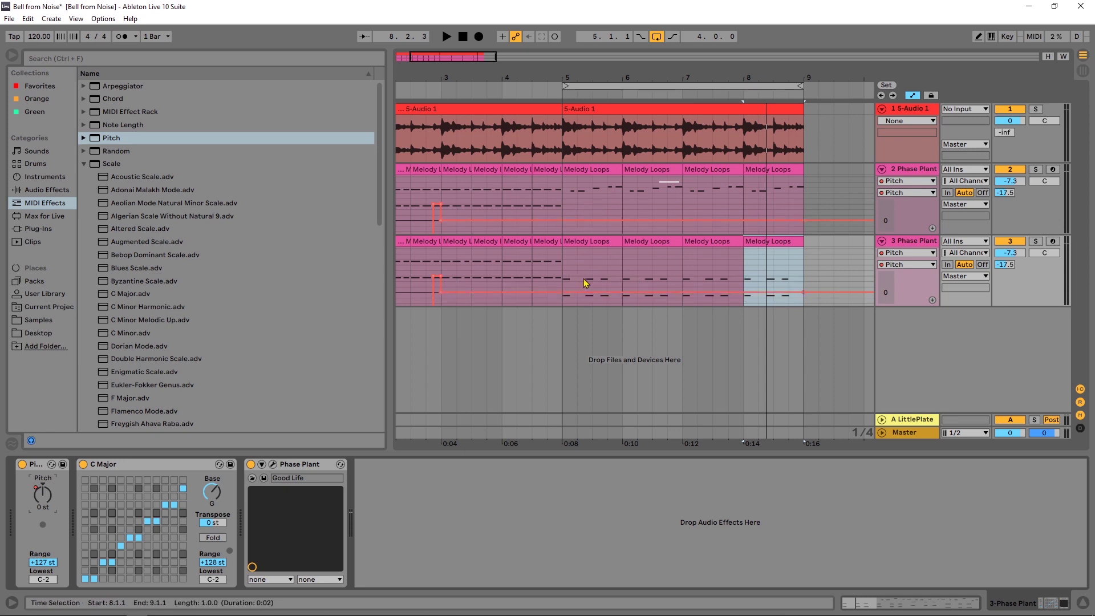
{"action": "key", "text": "b"}
{"action": "left_click_drag", "start_coordinate": [638, 213], "coordinate": [679, 209]}
{"action": "left_click", "coordinate": [633, 292]}
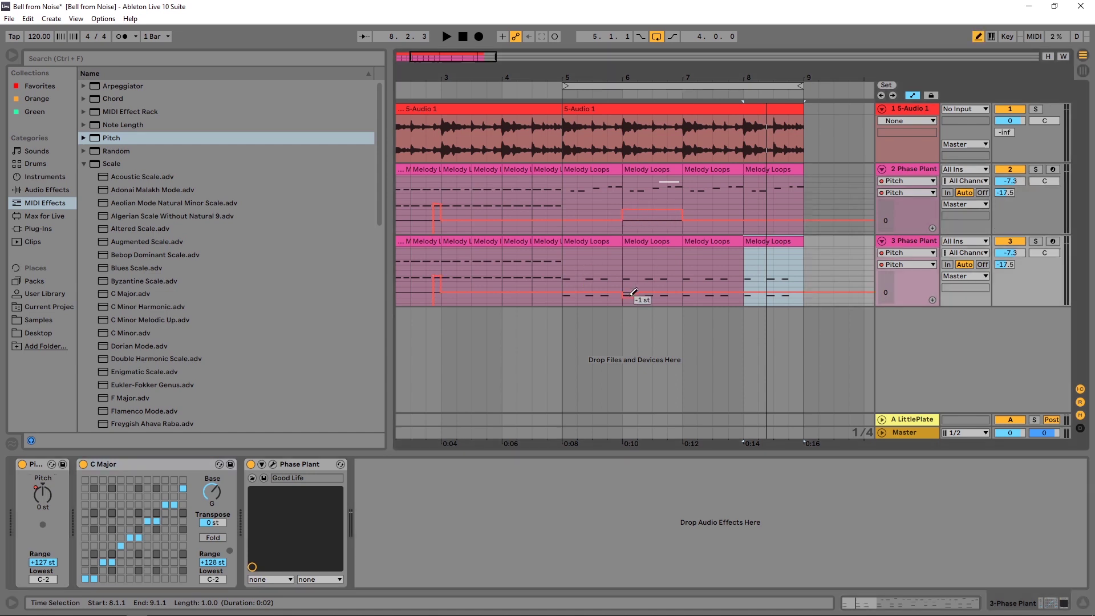
{"action": "left_click_drag", "start_coordinate": [634, 296], "coordinate": [682, 302]}
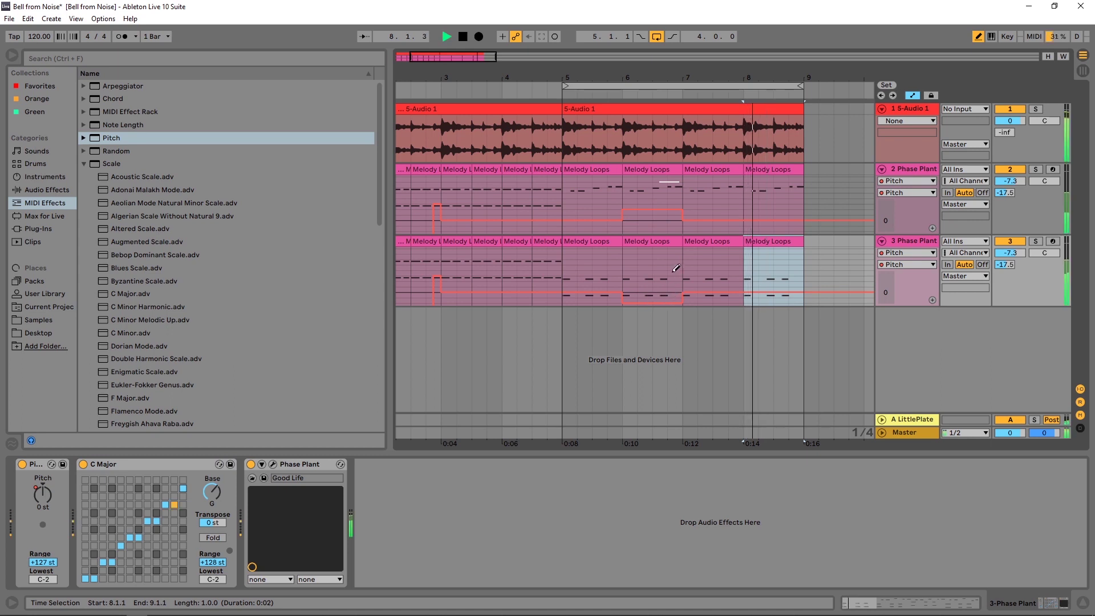
{"action": "key", "text": "b"}
{"action": "left_click", "coordinate": [568, 260]}
{"action": "key", "text": "space"}
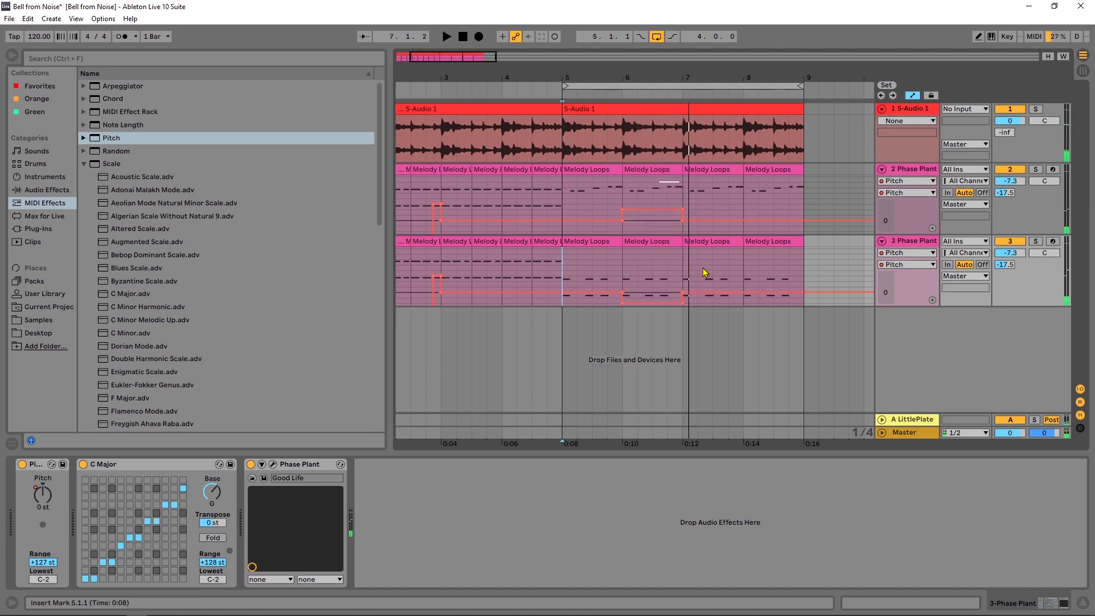
- Draw bar 7 Pitch automation at +4 st for melody and -4 st for bass, raise melody slightly above zero in bar 8, and audition
{"action": "key", "text": "b"}
{"action": "left_click", "coordinate": [693, 283]}
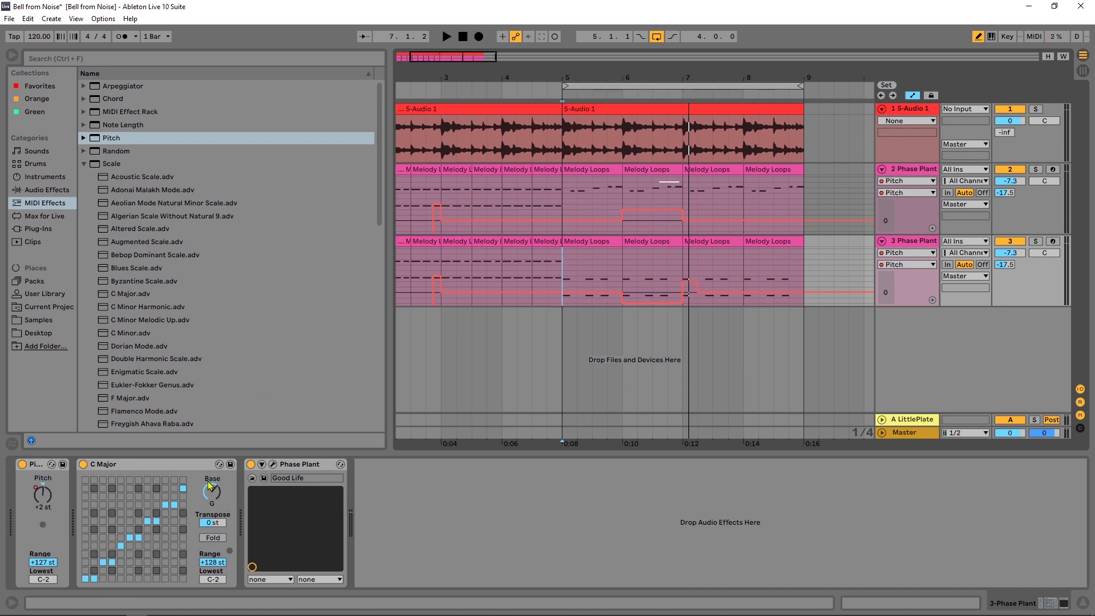
{"action": "mouse_move", "coordinate": [704, 281]}
{"action": "left_mouse_down"}
{"action": "mouse_move", "coordinate": [736, 279]}
{"action": "mouse_move", "coordinate": [695, 281]}
{"action": "mouse_move", "coordinate": [696, 271]}
{"action": "mouse_move", "coordinate": [708, 282]}
{"action": "mouse_move", "coordinate": [689, 295]}
{"action": "mouse_move", "coordinate": [693, 284]}
{"action": "mouse_move", "coordinate": [735, 279]}
{"action": "left_mouse_up"}
{"action": "mouse_move", "coordinate": [693, 197]}
{"action": "left_mouse_down"}
{"action": "mouse_move", "coordinate": [677, 201]}
{"action": "mouse_move", "coordinate": [742, 202]}
{"action": "left_mouse_up"}
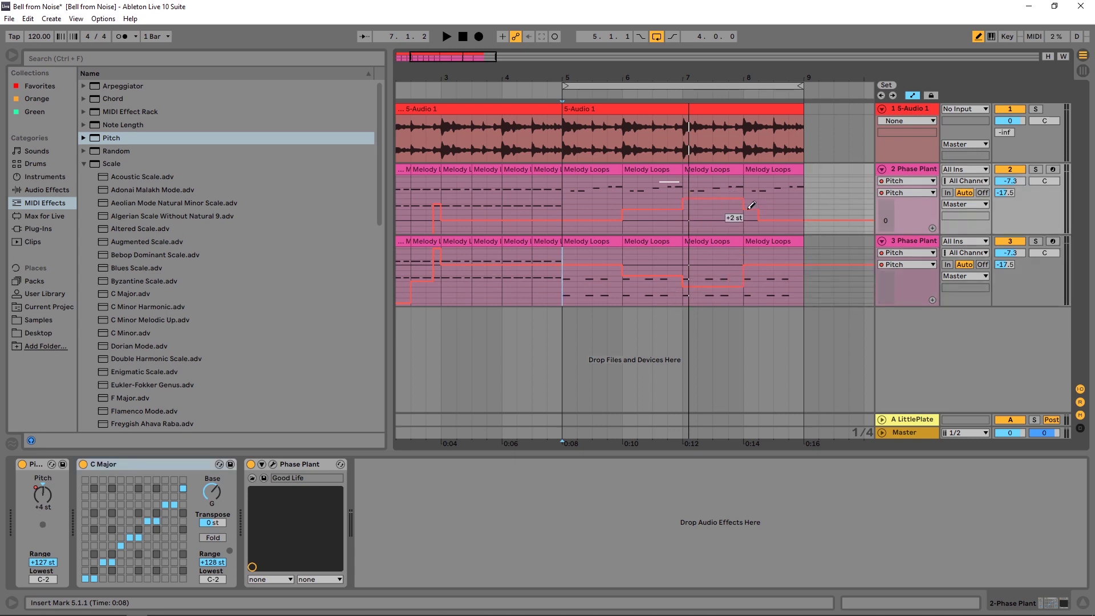
{"action": "left_click", "coordinate": [770, 279]}
{"action": "key", "text": "space"}
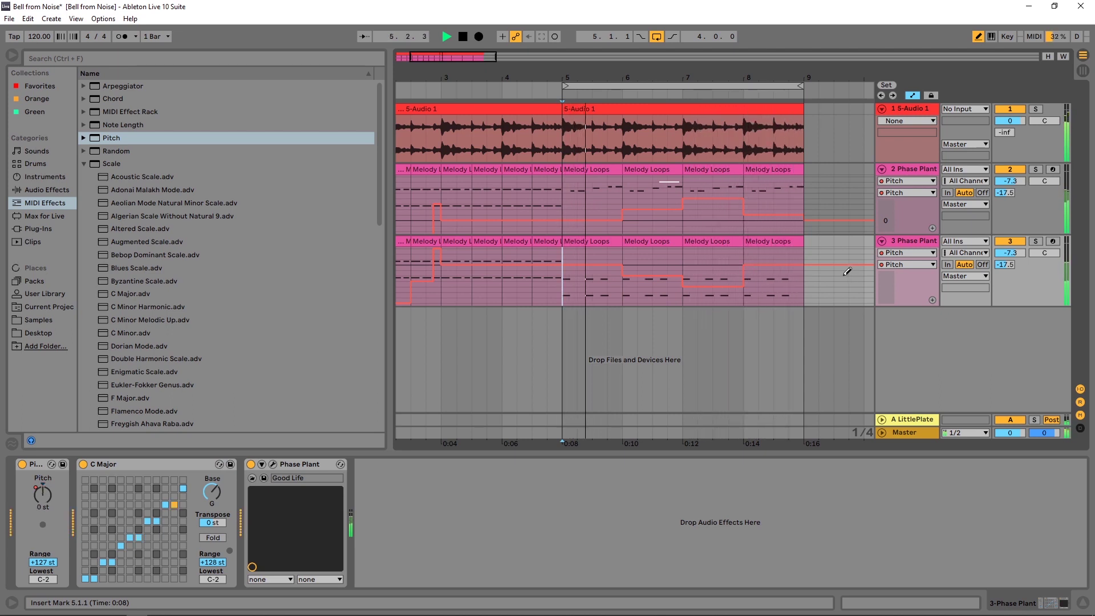
{"action": "key", "text": "space"}
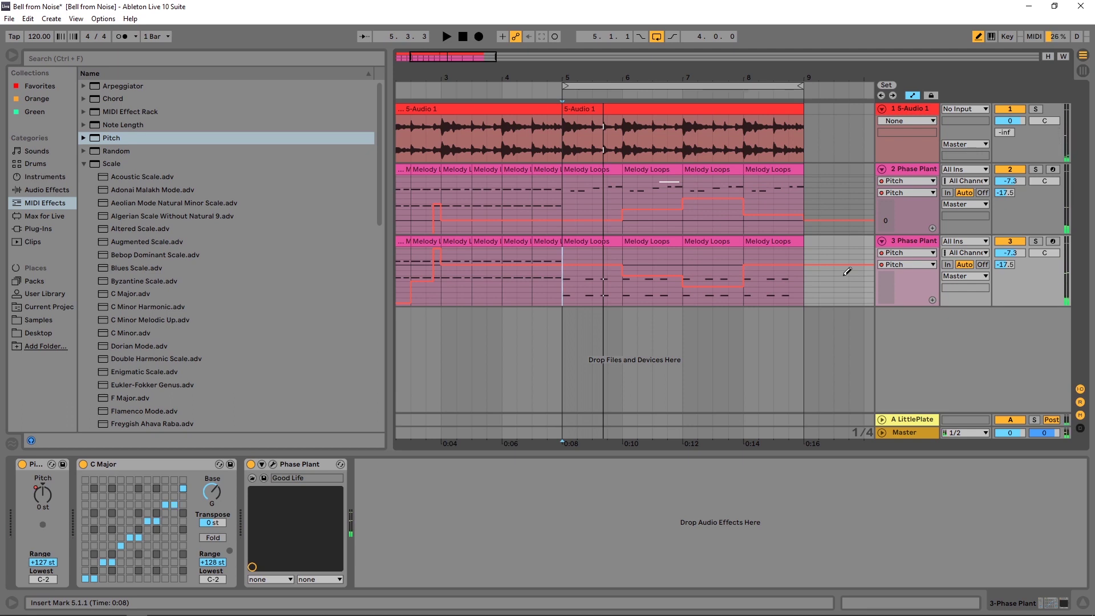
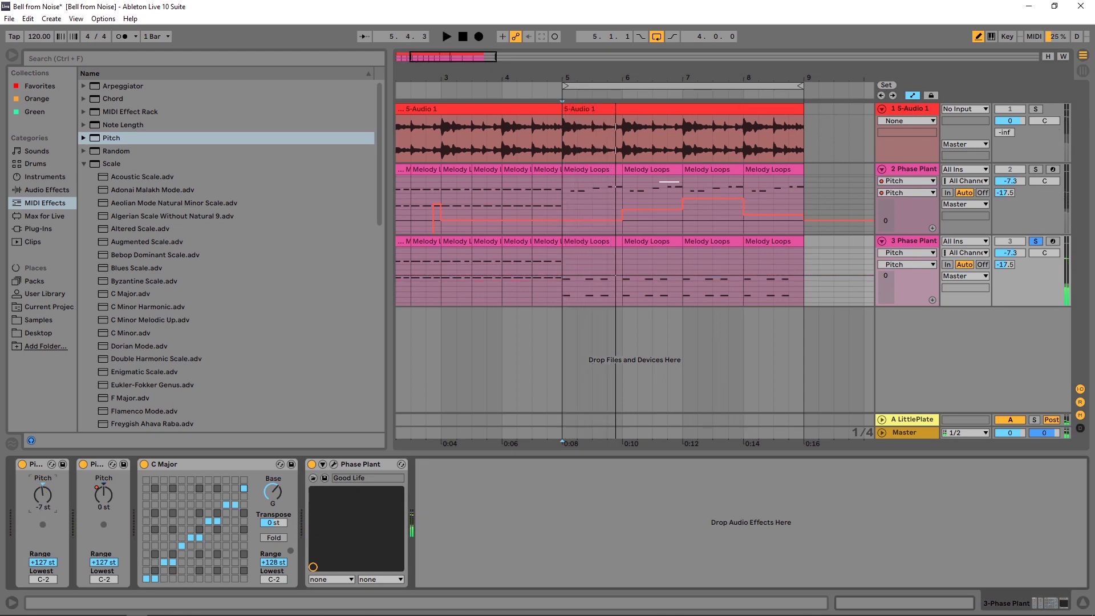
- Reset the bass track's extra first Pitch device to 0 st, remove that device, and audition the soloed bass
{"action": "key", "text": "space"}
{"action": "key", "text": "Delete"}
{"action": "key", "text": "space"}
{"action": "key", "text": "q"}
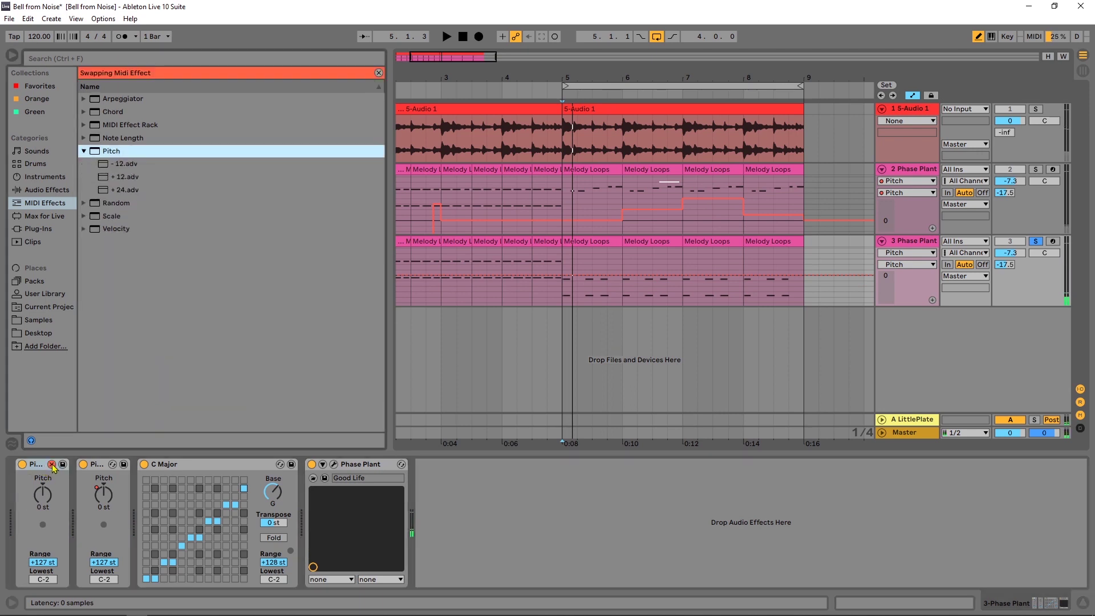
{"action": "left_click", "coordinate": [52, 465]}
{"action": "key", "text": "Delete"}
{"action": "key", "text": "space"}
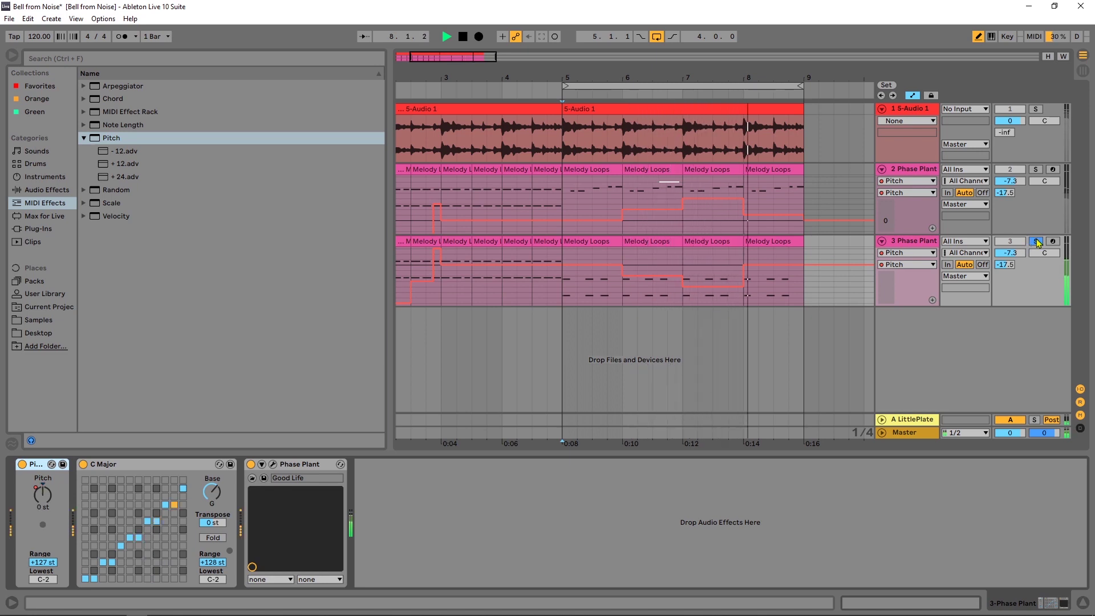
- Draw bar 8 Pitch automation at +2 st on the bass track and +3 st on the melody track, auditioning the bass
{"action": "key", "text": "space"}
{"action": "left_click_drag", "start_coordinate": [765, 263], "coordinate": [753, 267]}
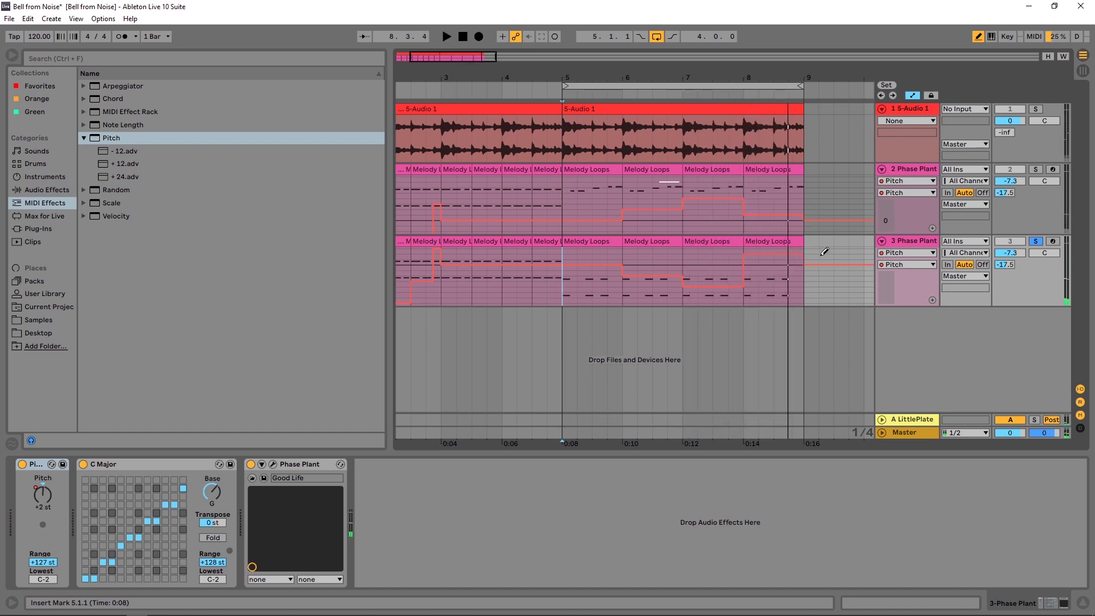
{"action": "key", "text": "space"}
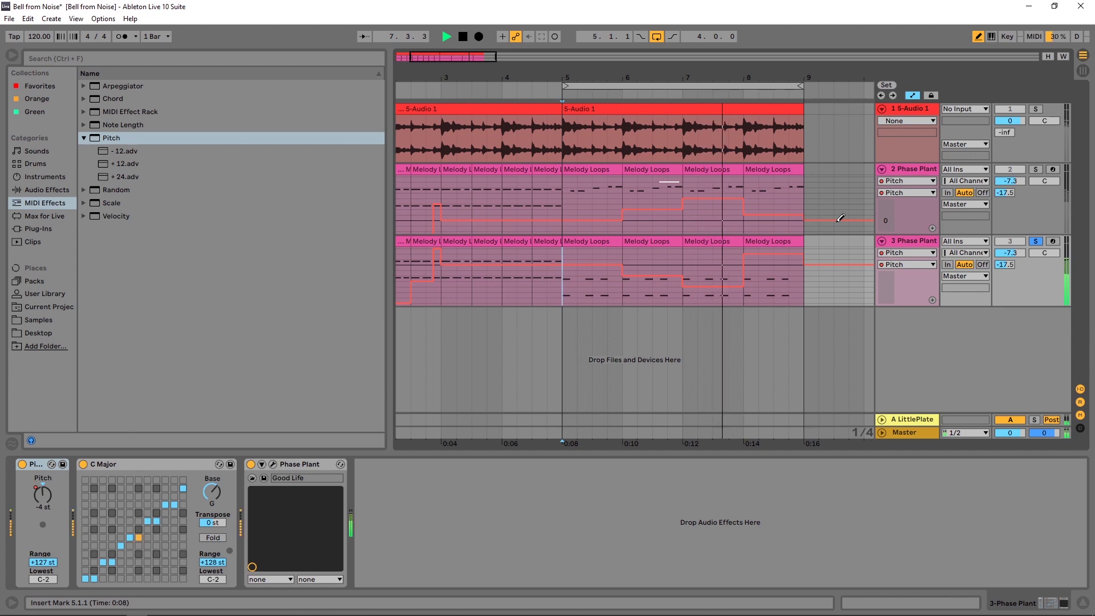
{"action": "left_click", "coordinate": [765, 202]}
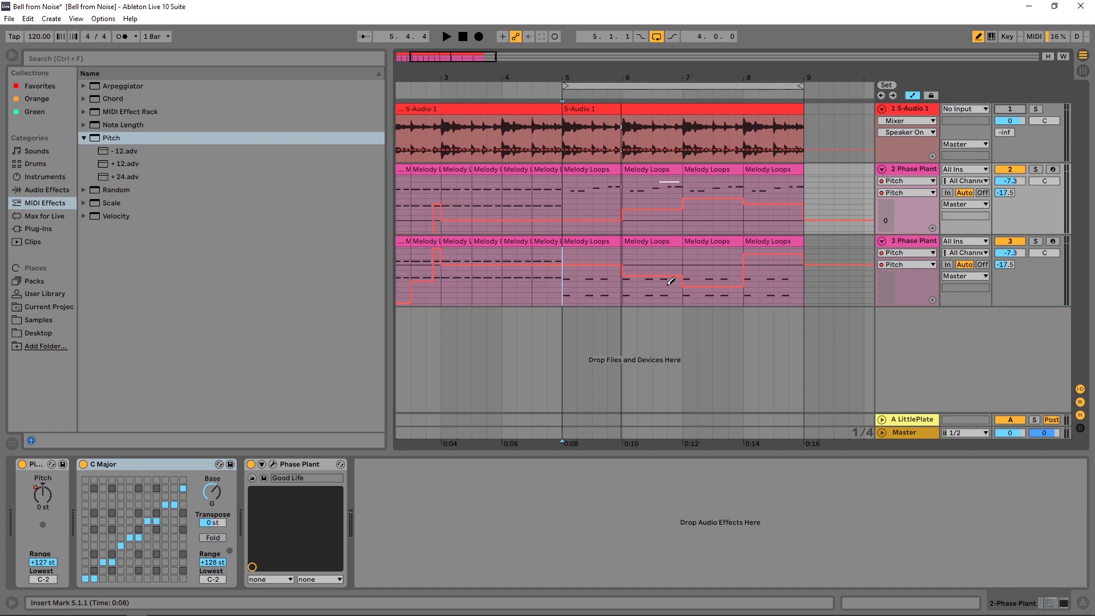
- Reactivate the audio track, audition the loop, and drop the melody track's Pitch automation to +1 st on beat 7.4
{"action": "left_click", "coordinate": [591, 170]}
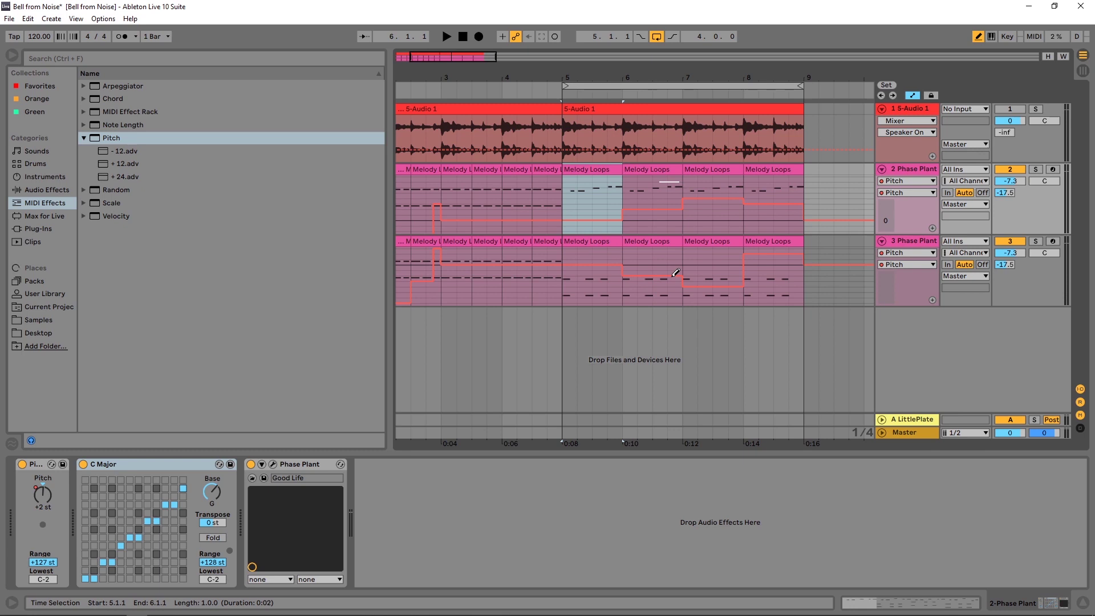
{"action": "key", "text": "F1"}
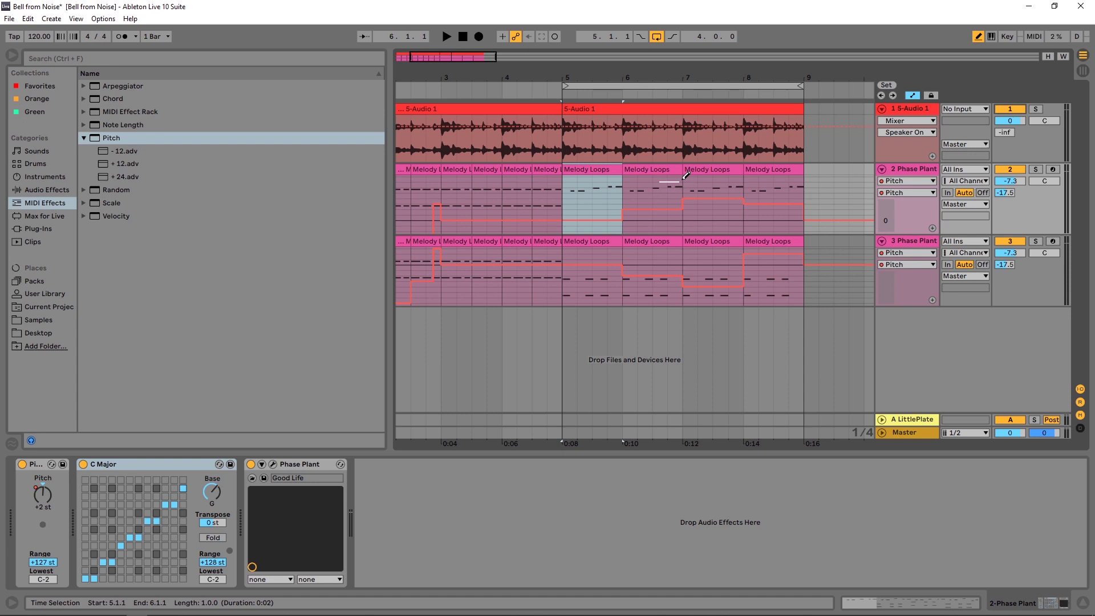
{"action": "key", "text": "space"}
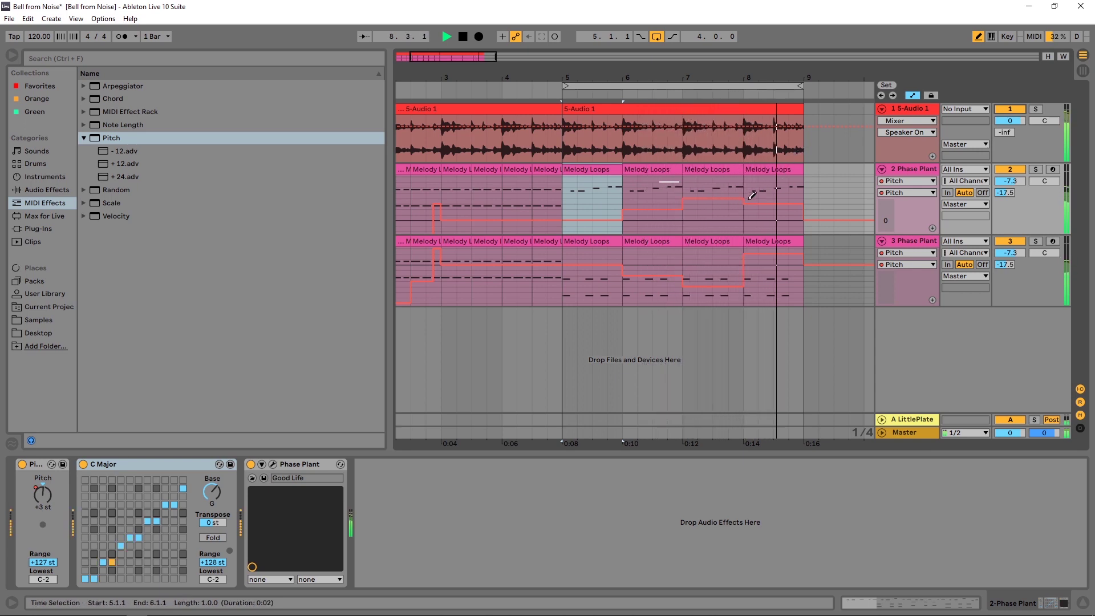
{"action": "key", "text": "space"}
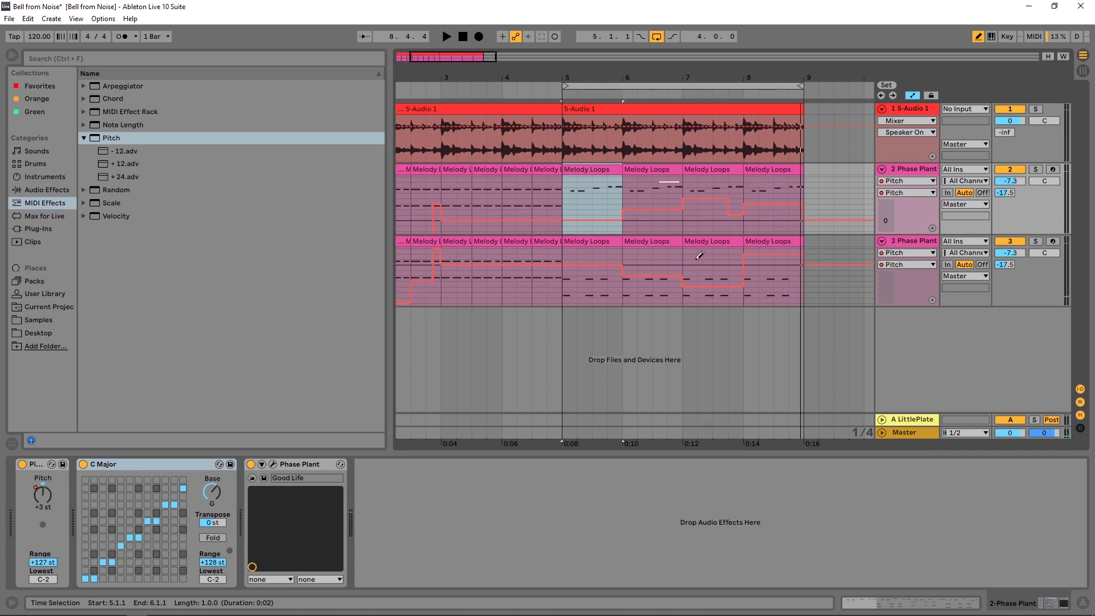
- Raise the melody track's Pitch automation on beat 5.4 and lower it below zero on beat 7.4 while auditioning the loop
{"action": "key", "text": "space"}
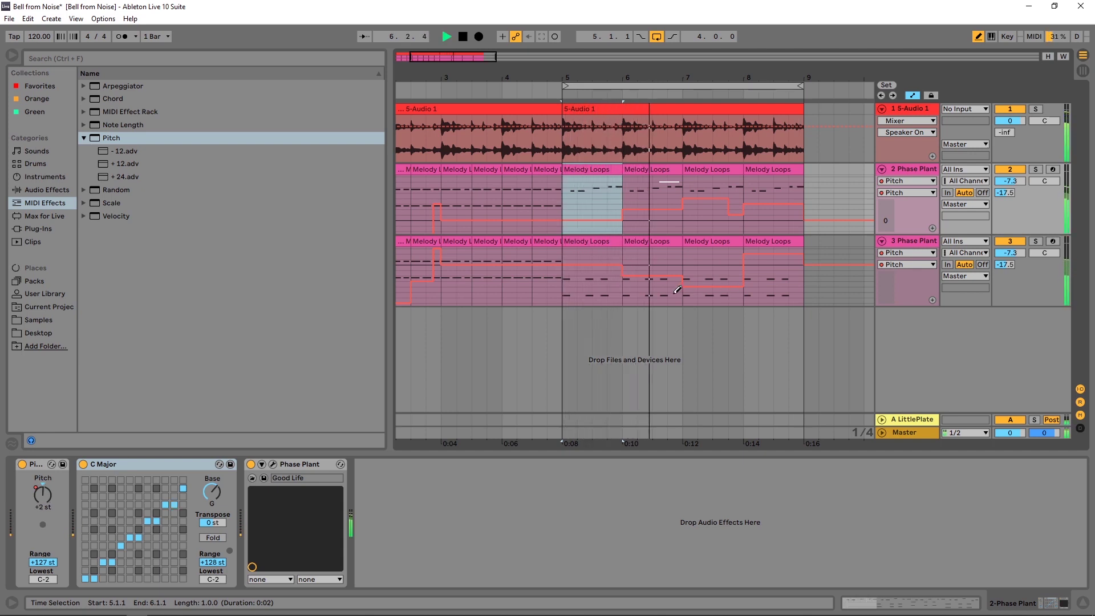
{"action": "key", "text": "space"}
{"action": "left_click_drag", "start_coordinate": [619, 199], "coordinate": [618, 197]}
{"action": "key", "text": "space"}
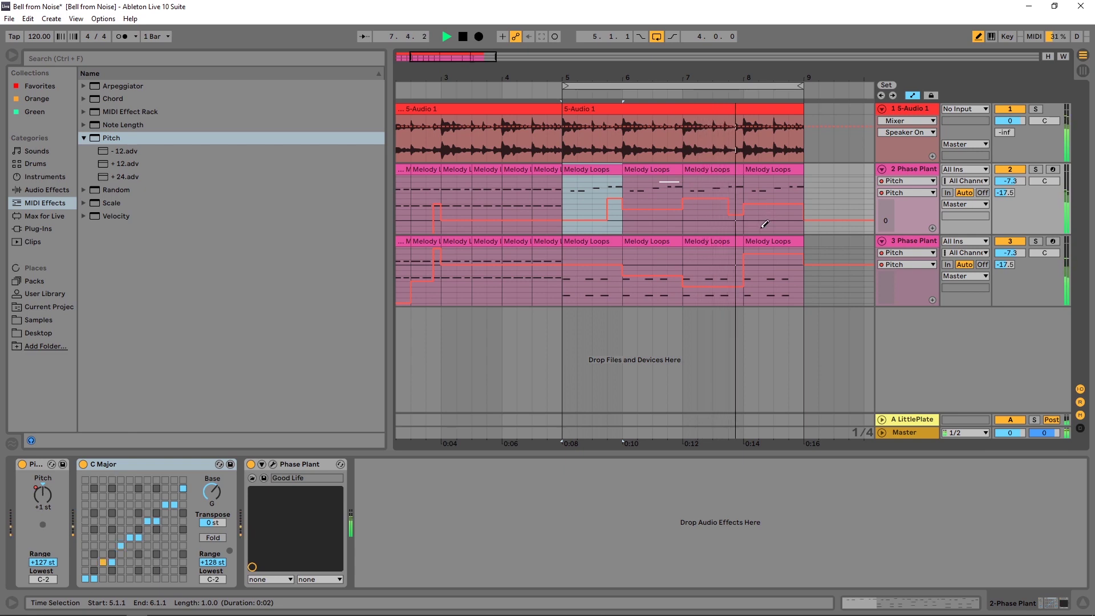
{"action": "left_click", "coordinate": [737, 225]}
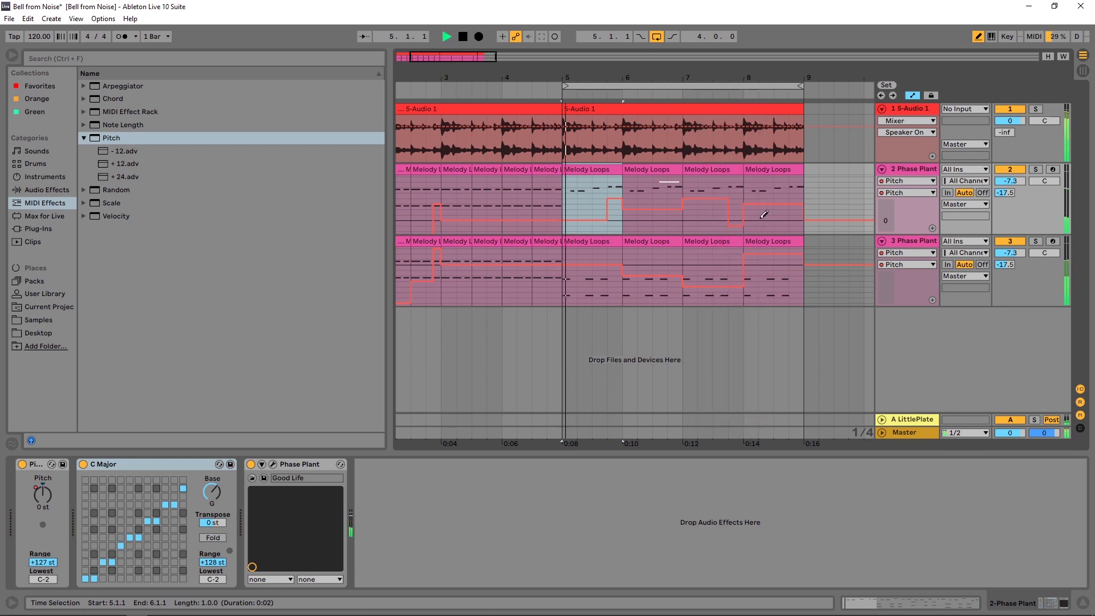